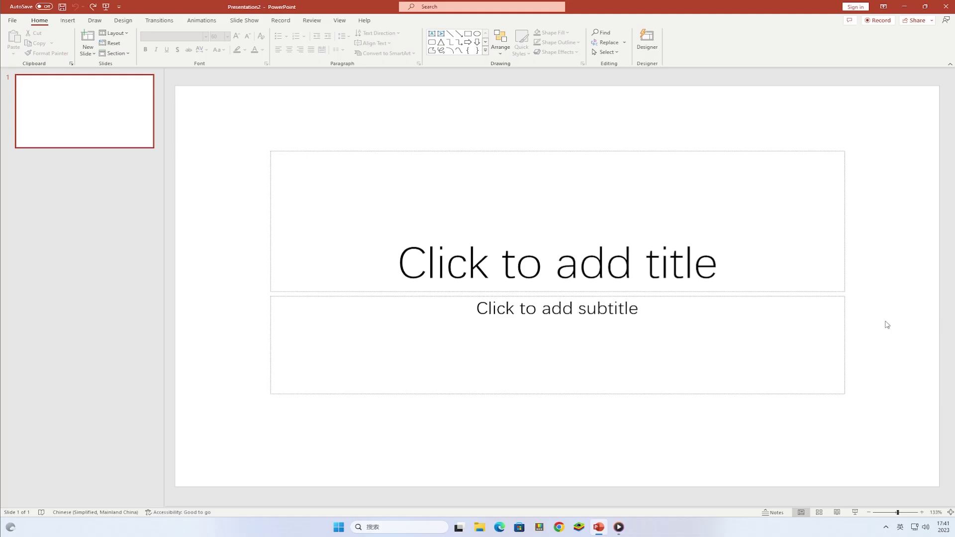
# - Type 公司会议 as the title of the title slide
pyautogui.click(656, 271)
pyautogui.write('gongsihuiyi')
pyautogui.press('space')
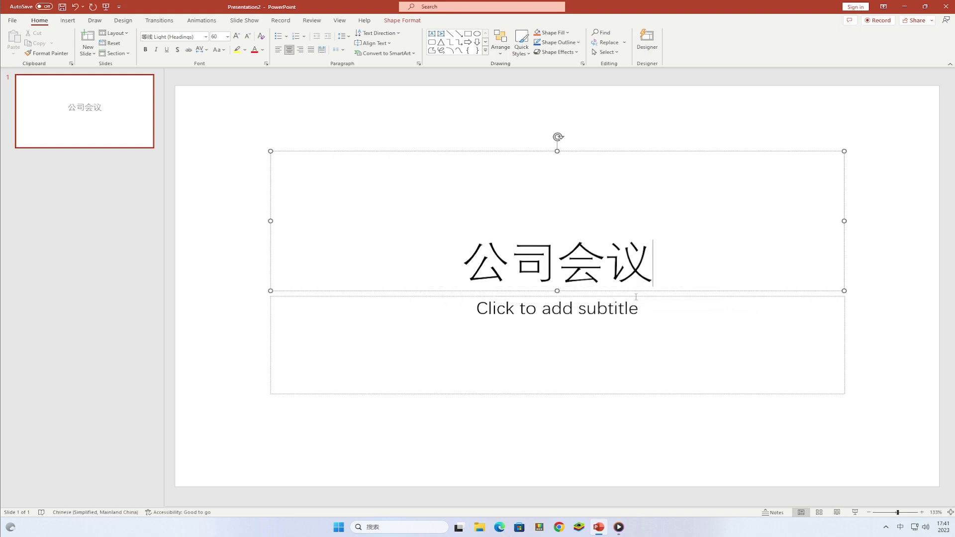
# - Enter the subtitle 人工智能版PowerPoint演示 beneath the title
pyautogui.click(635, 309)
pyautogui.write("ren'gong")
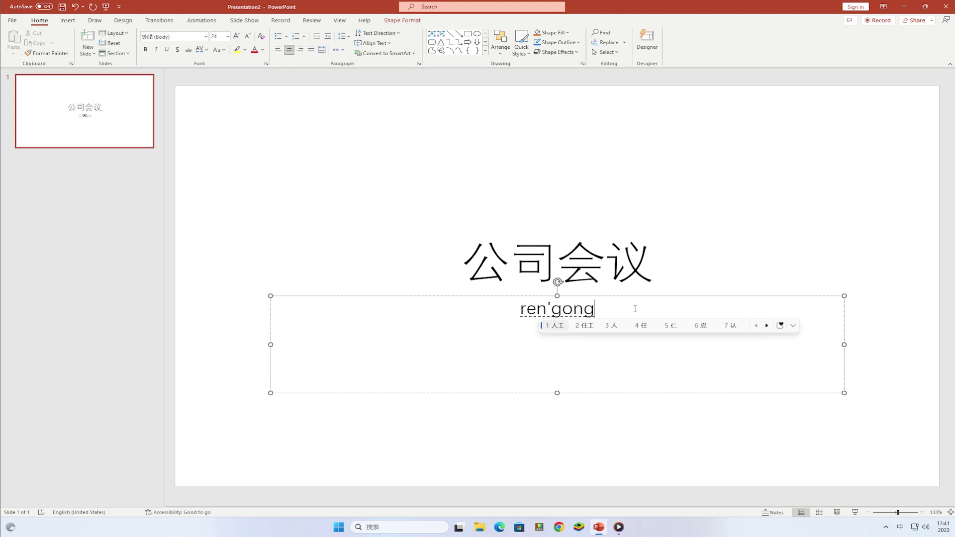
pyautogui.write("'zhi'neng'ban")
pyautogui.press('space')
pyautogui.press('shift')
pyautogui.write('PowerPoint')
pyautogui.press('shift')
pyautogui.write('yanshi')
pyautogui.press('space')
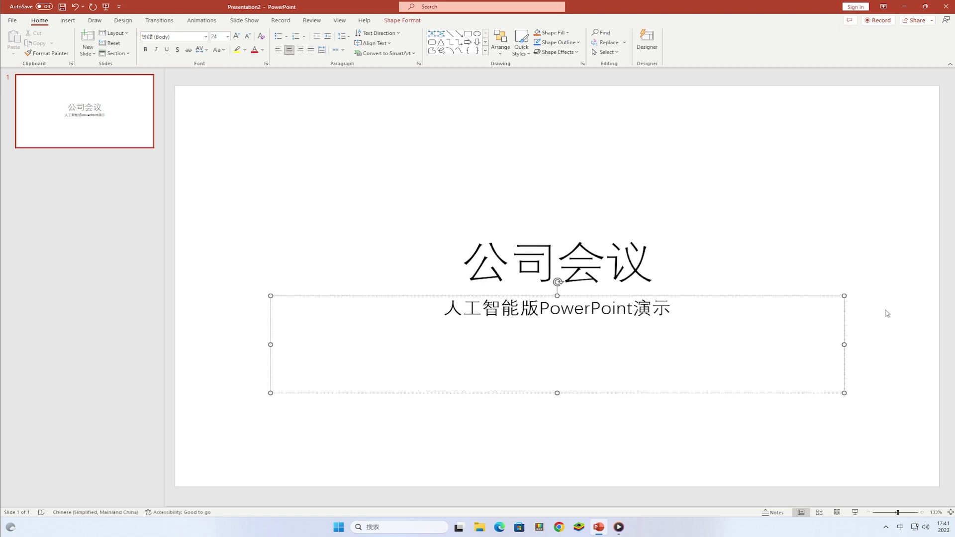
pyautogui.click(887, 314)
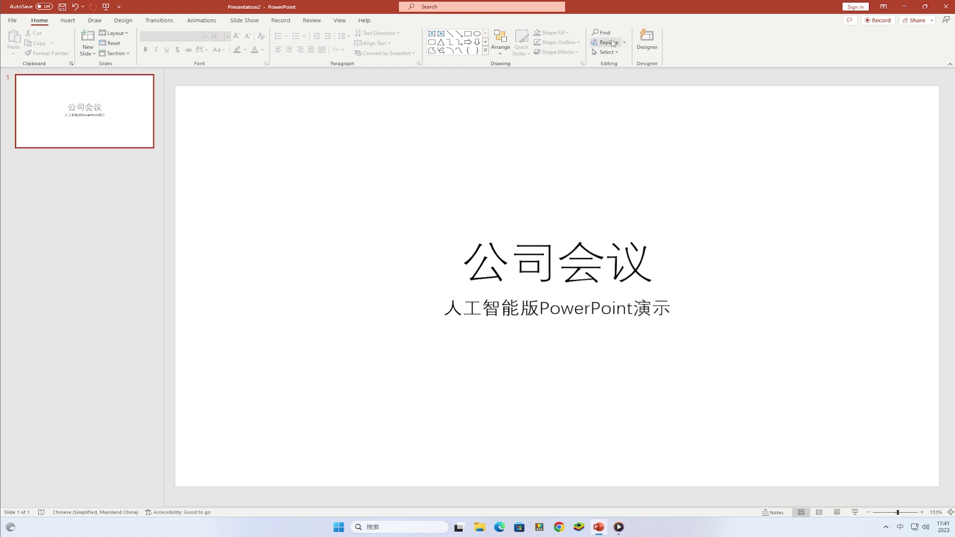
# - Preview Designer ideas and apply the pink skyscraper design with the circular building photo
pyautogui.click(647, 41)
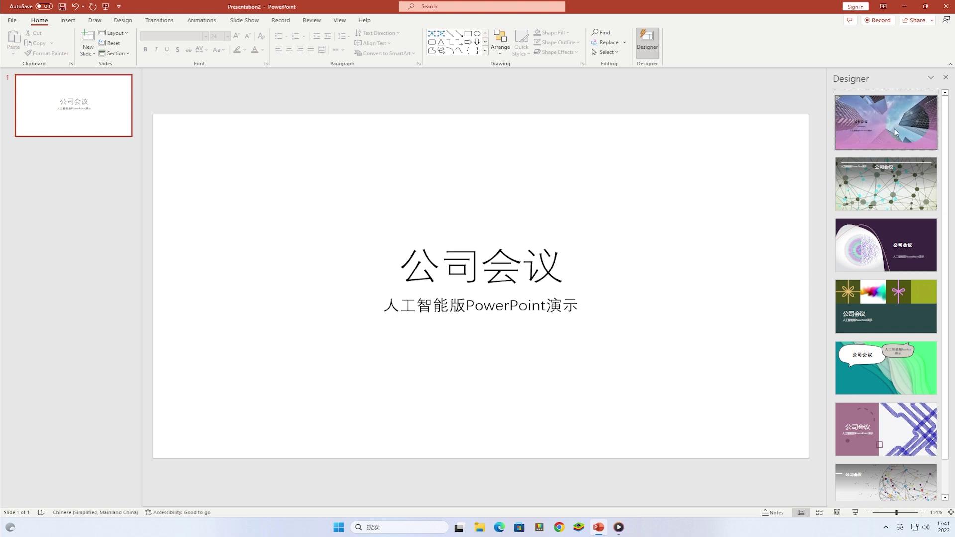
pyautogui.click(906, 255)
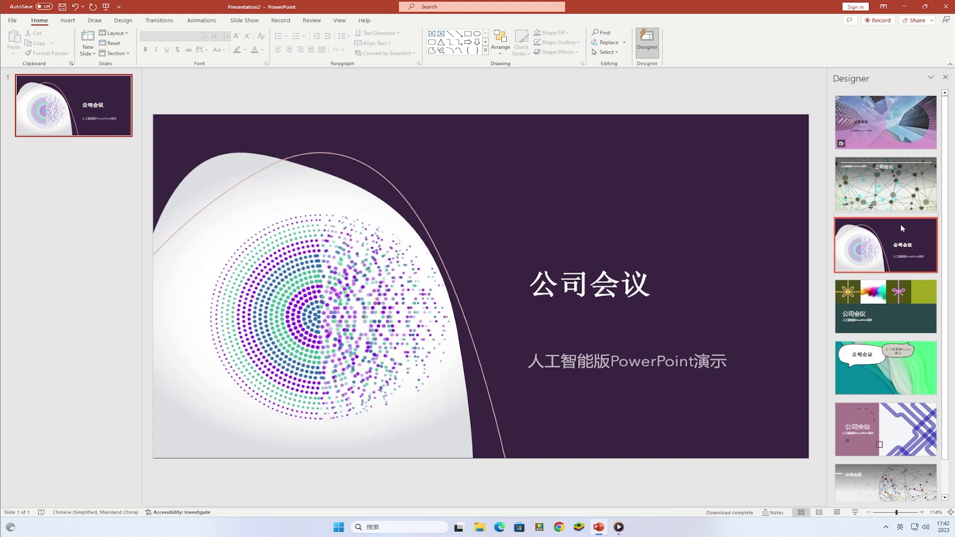
pyautogui.click(898, 189)
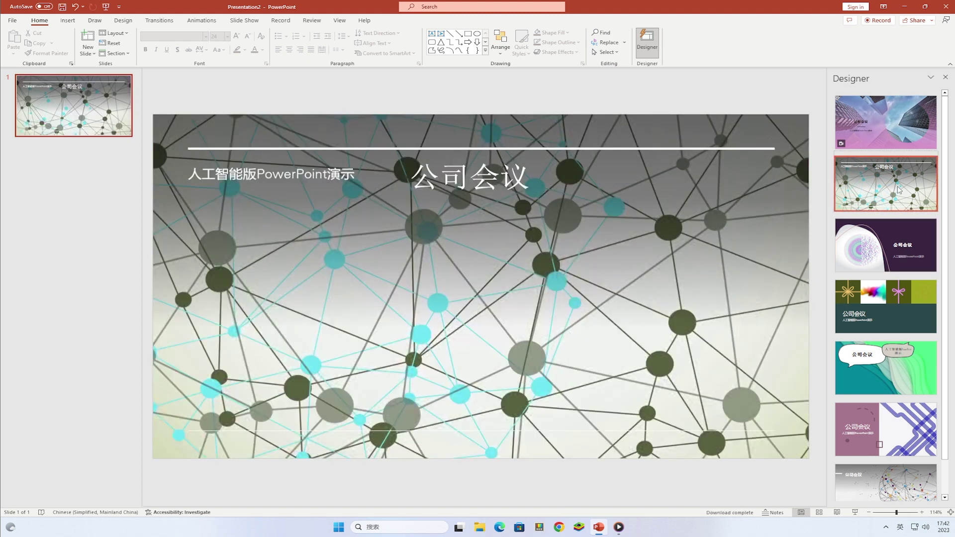
pyautogui.click(898, 362)
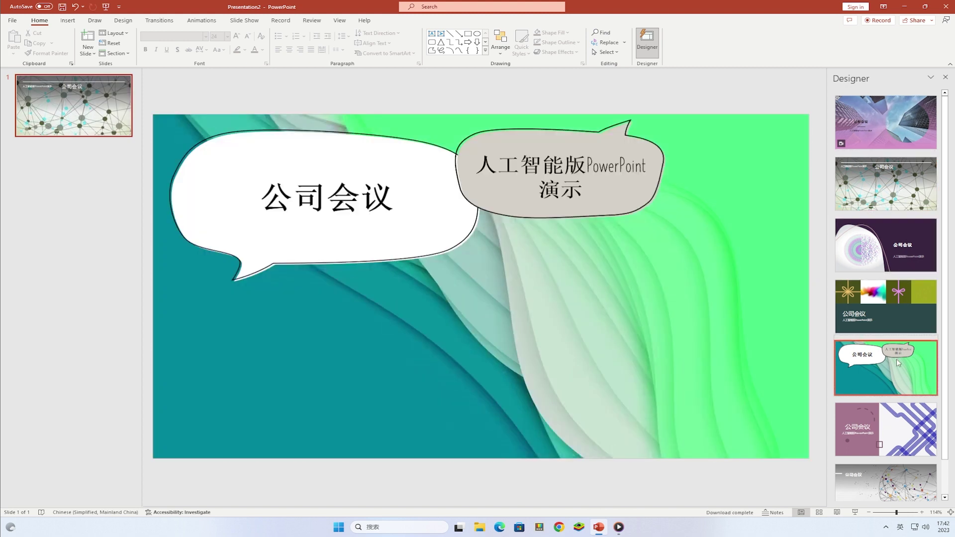
pyautogui.click(891, 314)
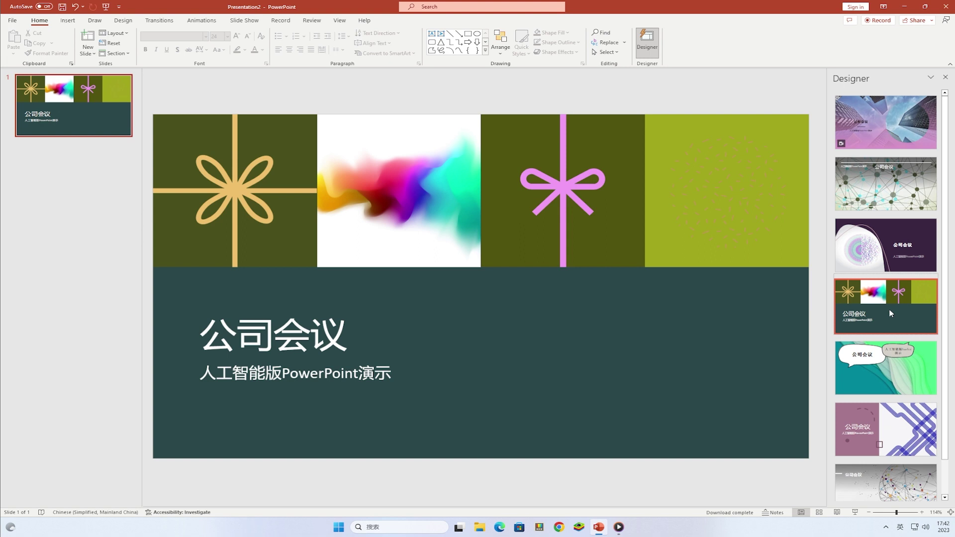
pyautogui.click(888, 121)
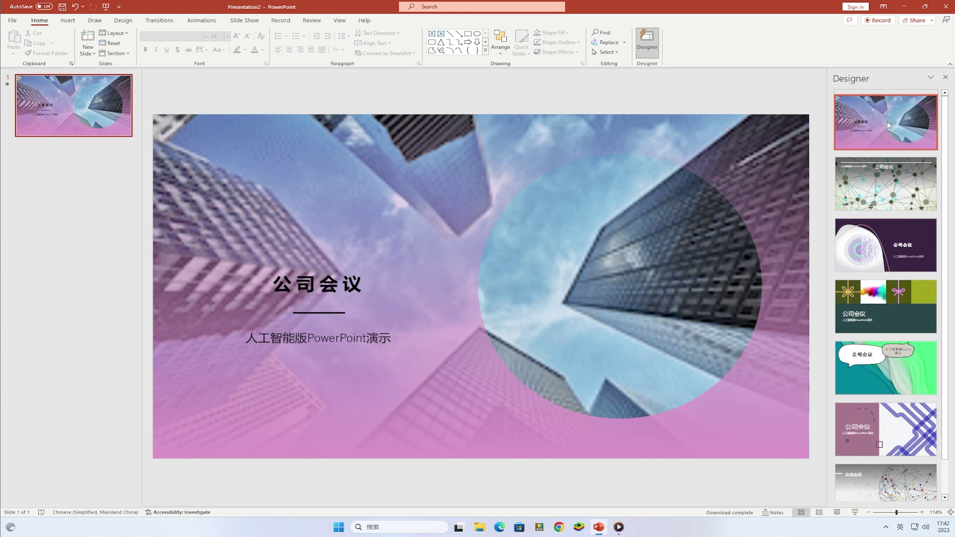
pyautogui.click(648, 42)
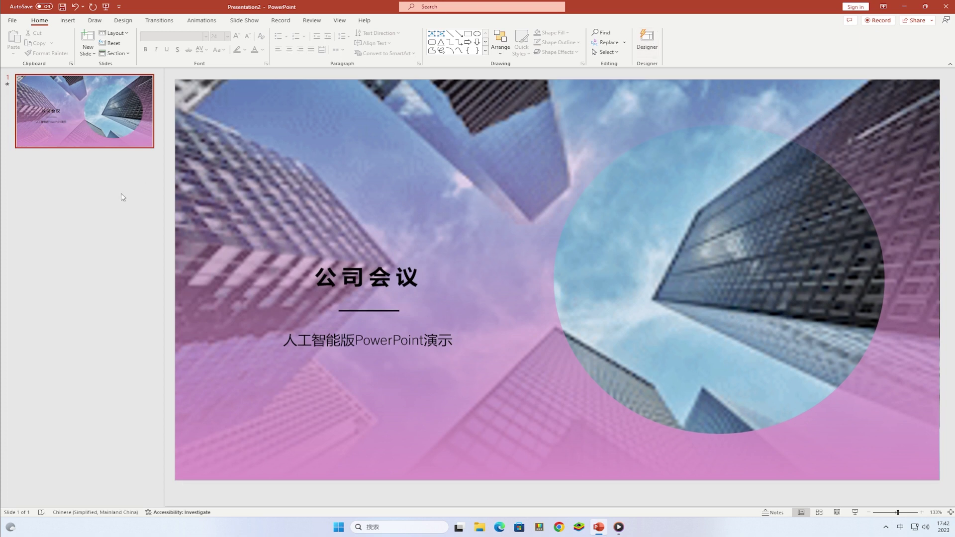
# - Add a second slide titled CUSTOMER FEEDBACK
pyautogui.rightClick(123, 198)
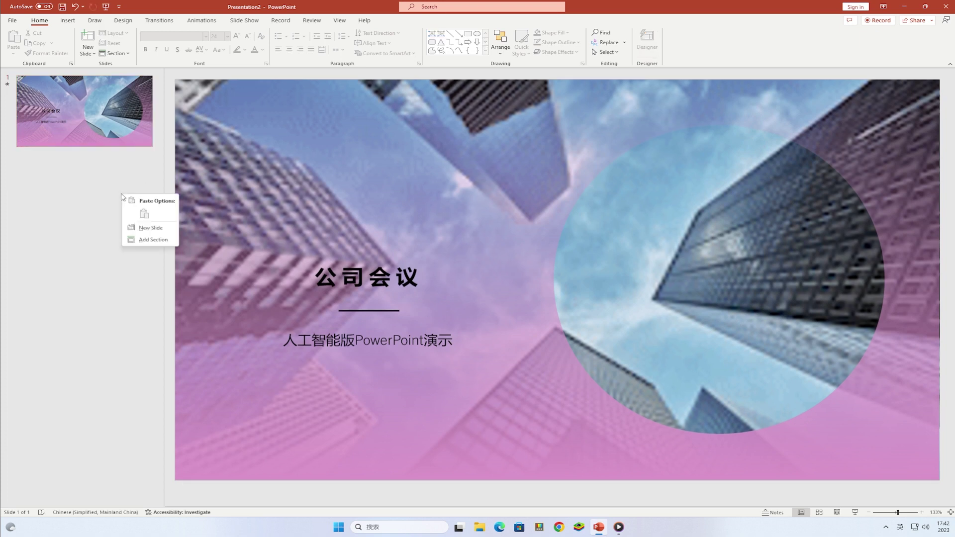
pyautogui.click(142, 229)
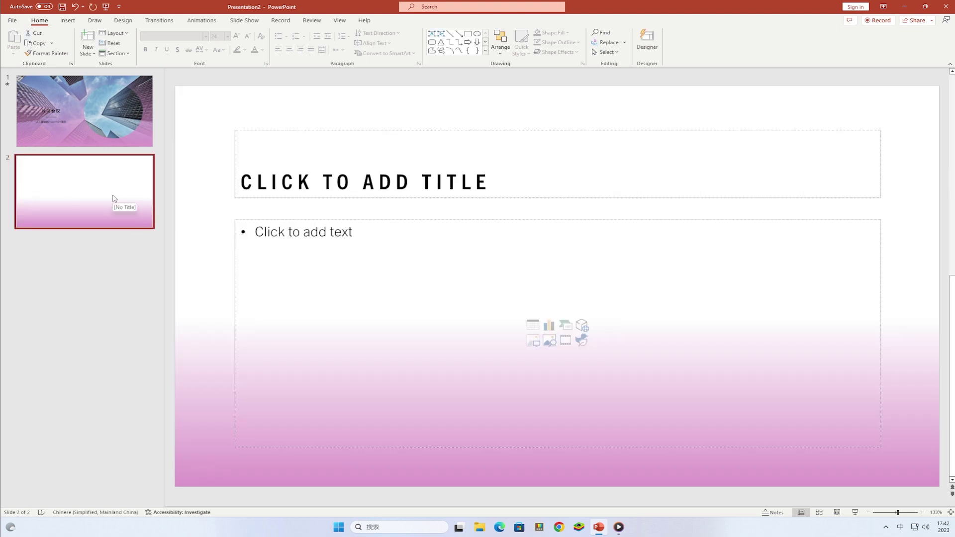
pyautogui.click(488, 181)
pyautogui.write('youyu rengongzhineng dui yingwenban gengyou hao,jiexialai de ')
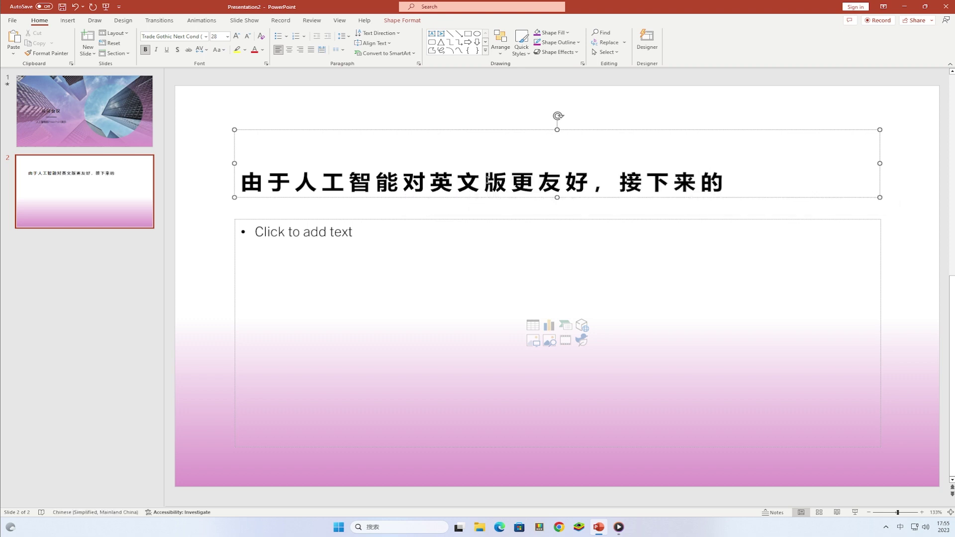
pyautogui.write('meiyiye jiang yongyingwen yanshi .')
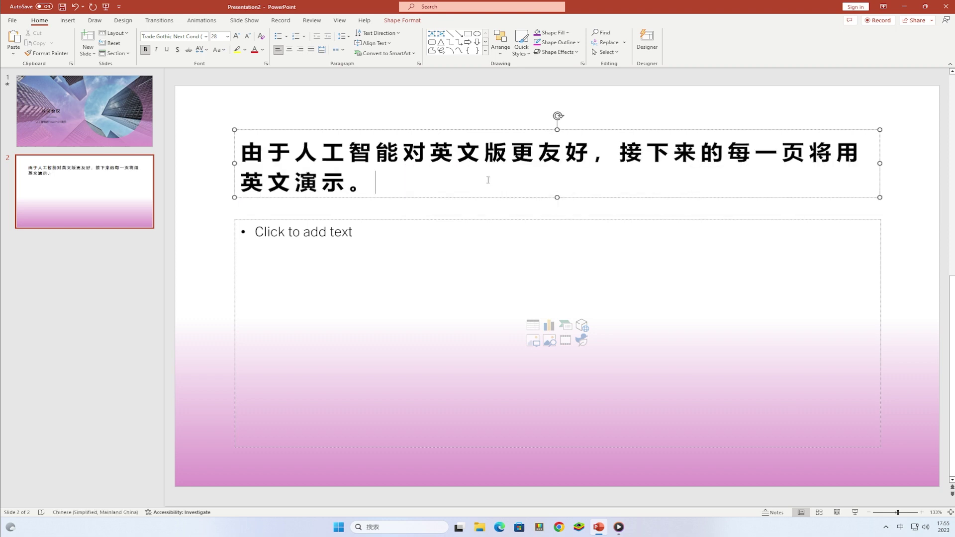
pyautogui.hotkey('ctrl', 'a')
pyautogui.press('BackSpace')
pyautogui.press('shift')
pyautogui.write('cust')
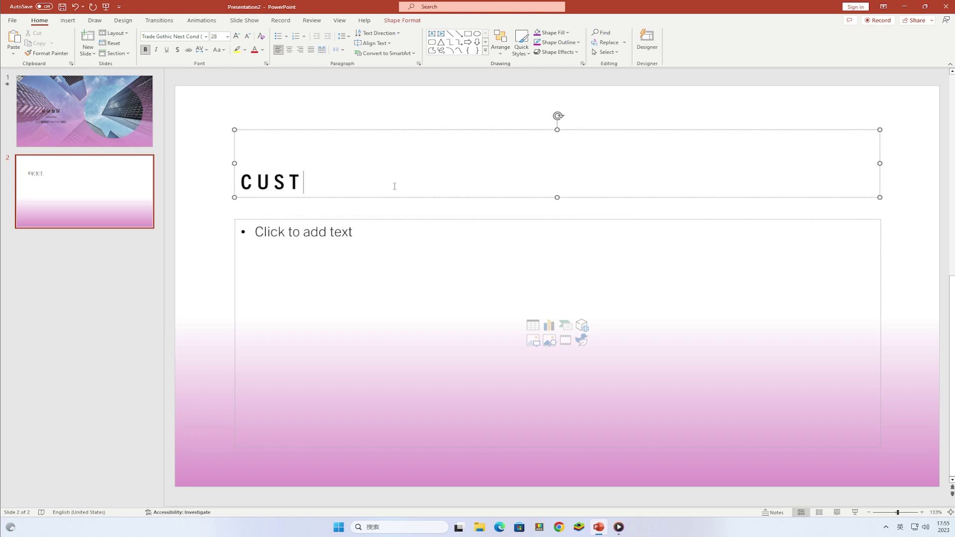
pyautogui.write('omer FEEDBACK')
# - List Rude, Expensive and Delicious as the slide's bullet points
pyautogui.hotkey('ctrl', 'Return')
pyautogui.write('Rude')
pyautogui.press('Return')
pyautogui.write('Expensive')
pyautogui.press('Return')
pyautogui.write('Delicious')
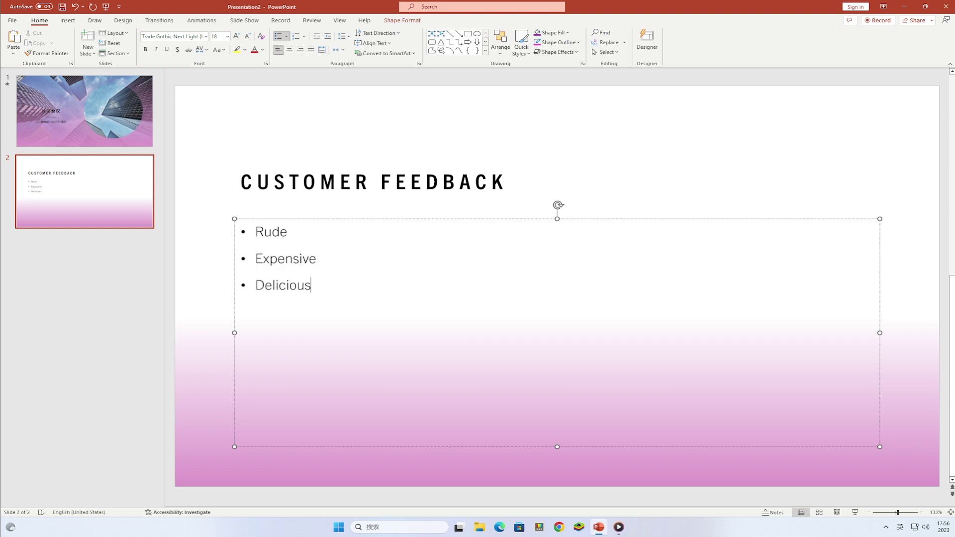
pyautogui.click(912, 285)
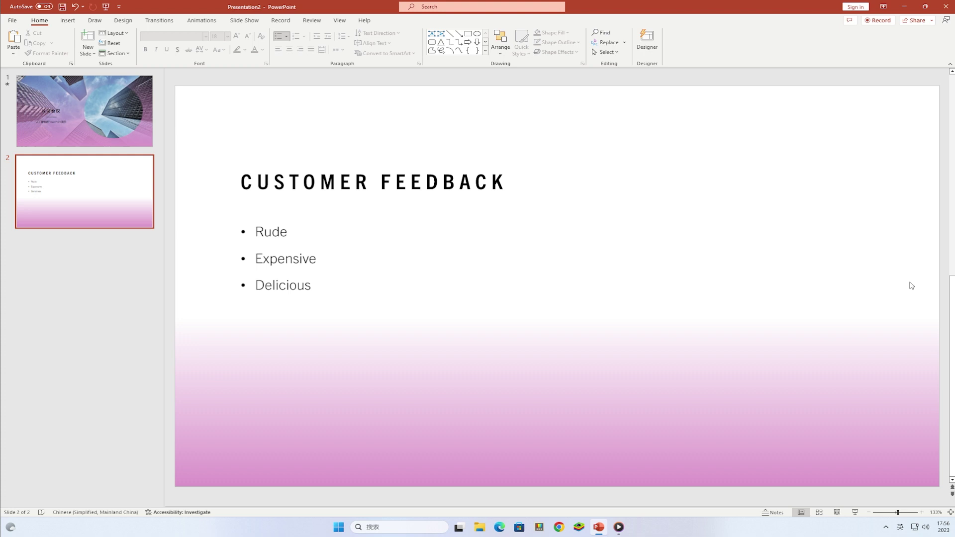
# - Preview Designer ideas for the feedback slide and apply the three-icons layout
pyautogui.click(648, 40)
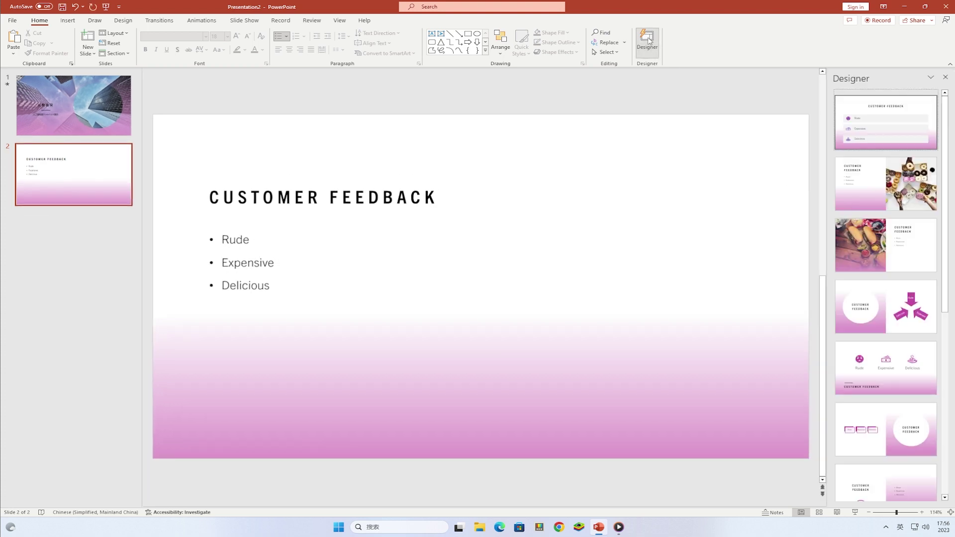
pyautogui.click(901, 129)
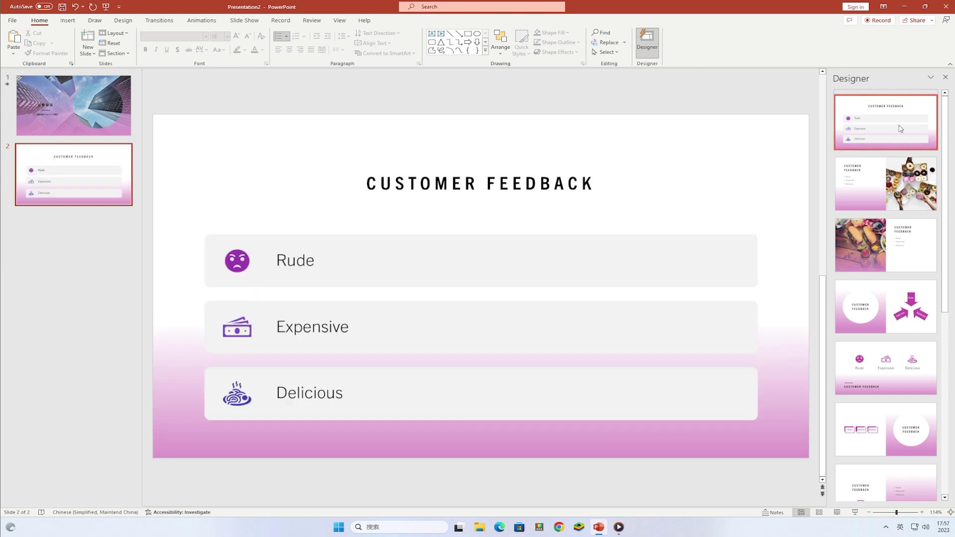
pyautogui.click(902, 184)
pyautogui.click(901, 245)
pyautogui.click(905, 313)
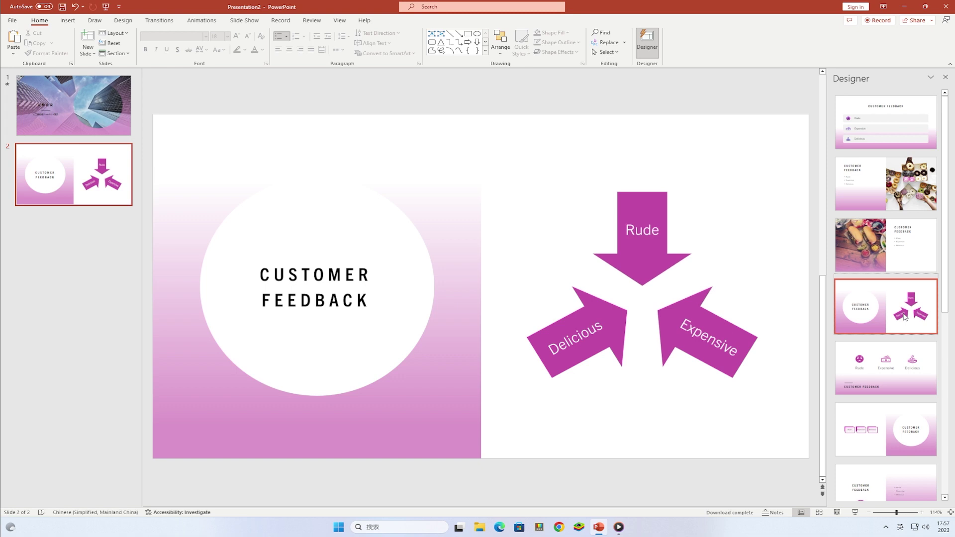
pyautogui.scroll(-3, 901, 373)
pyautogui.click(896, 425)
pyautogui.scroll(-2, 896, 426)
pyautogui.click(896, 426)
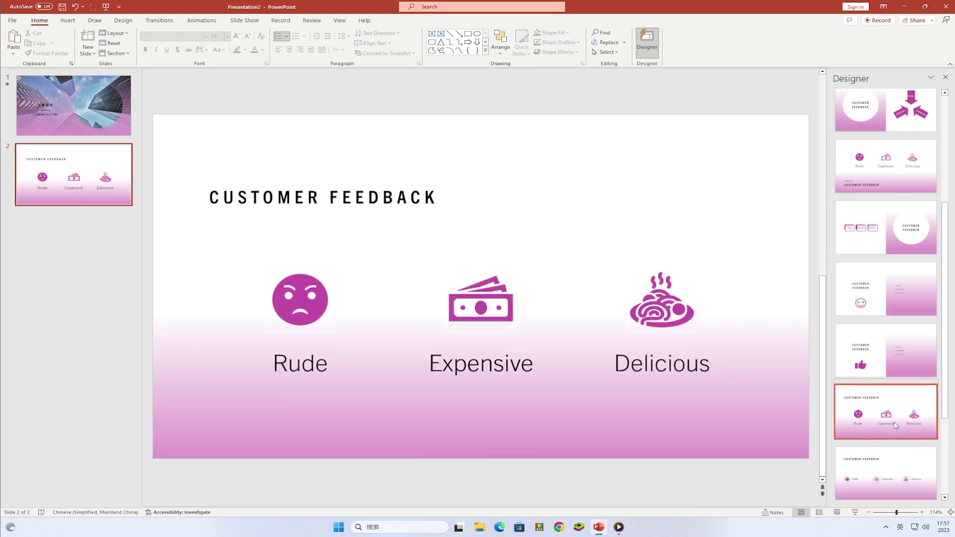
# - Replace the Rude icon with the outline smiley face with a halo from stock icons
pyautogui.rightClick(299, 301)
pyautogui.moveTo(336, 203)
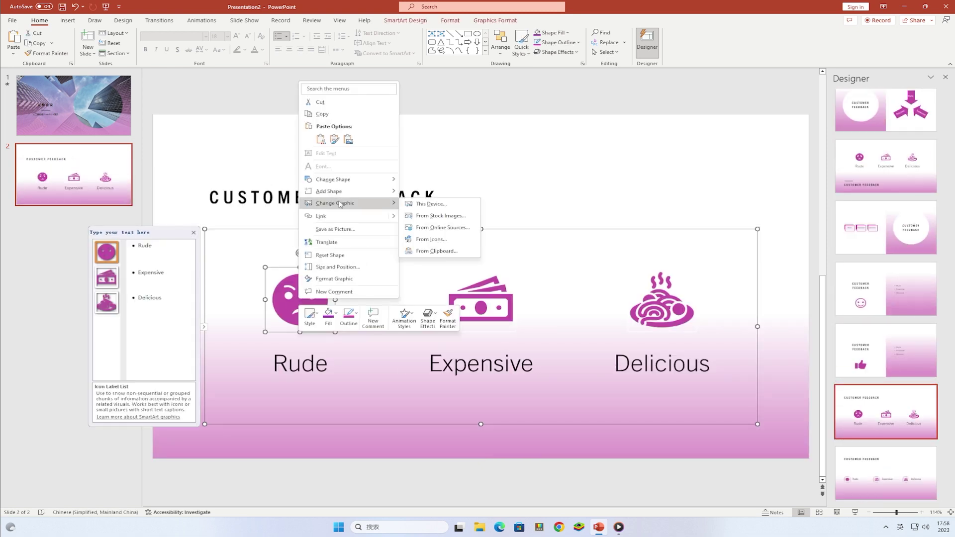
pyautogui.click(444, 242)
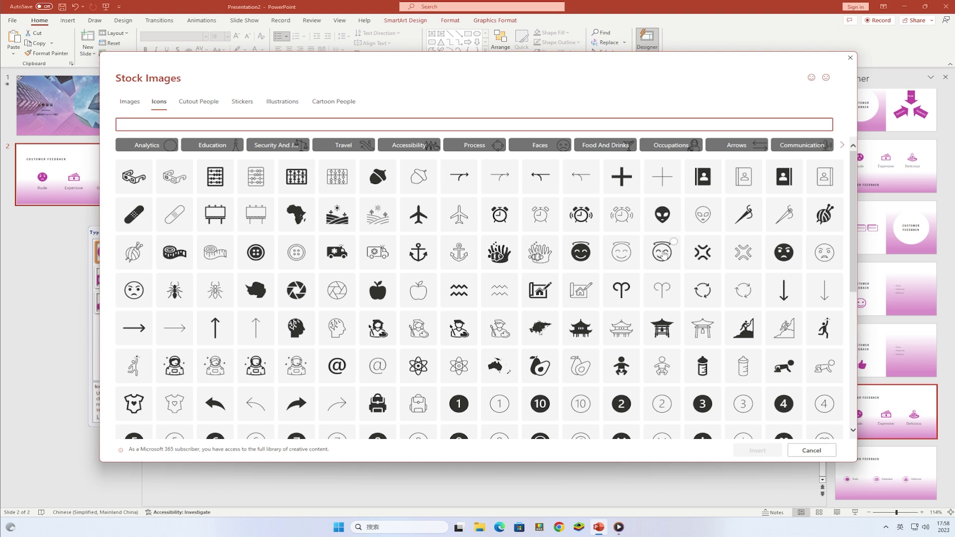
pyautogui.scroll(-1, 672, 263)
pyautogui.scroll(-2, 670, 263)
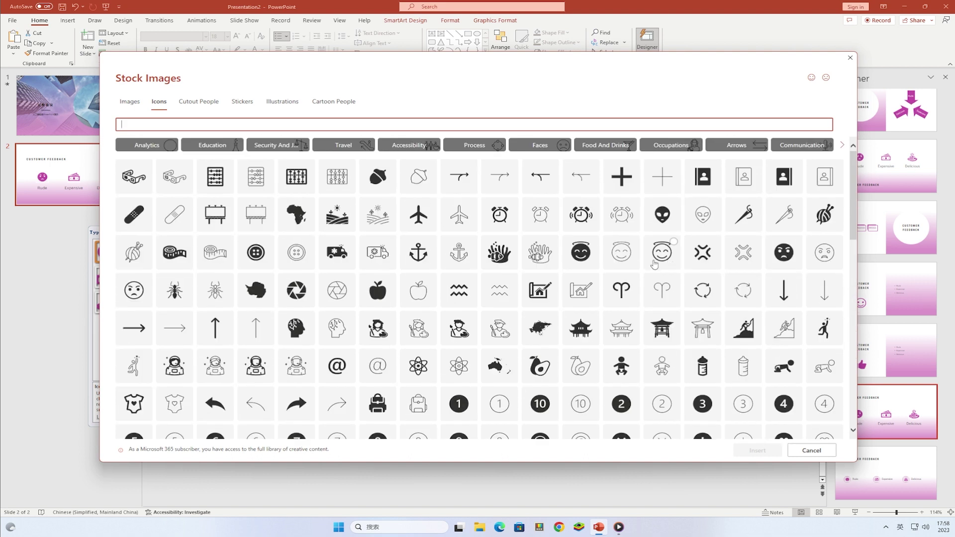
pyautogui.click(623, 263)
pyautogui.click(753, 450)
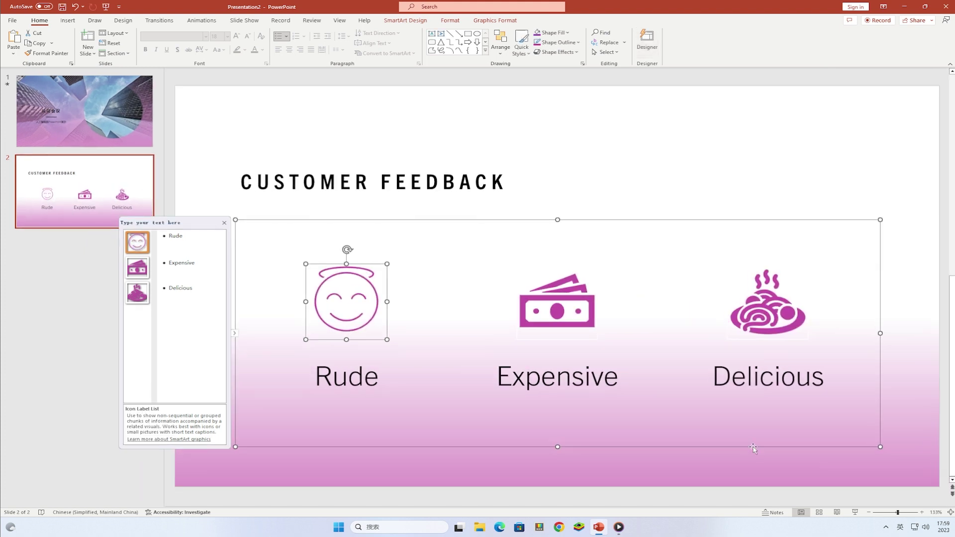
pyautogui.click(225, 223)
pyautogui.click(918, 317)
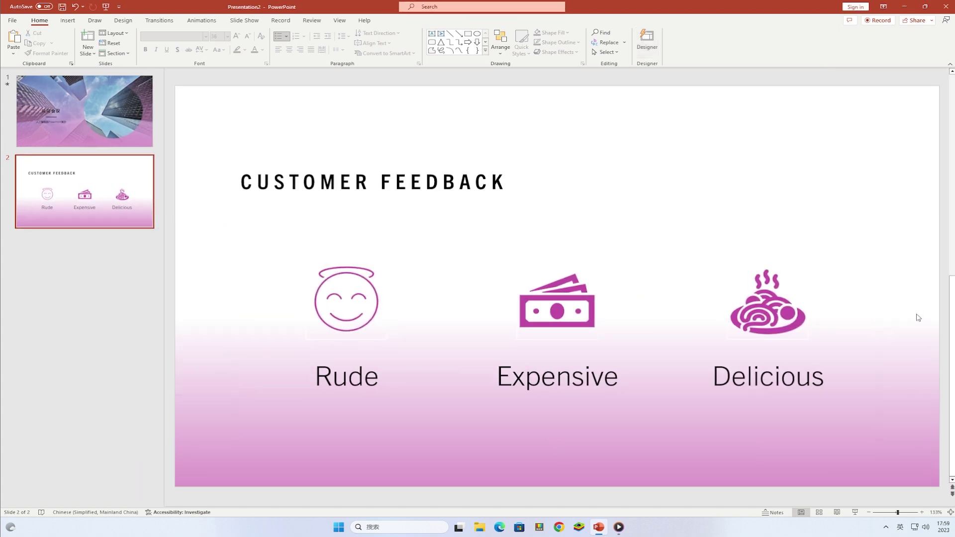
# - Add a third slide titled NEW COOKIE STORES
pyautogui.rightClick(100, 264)
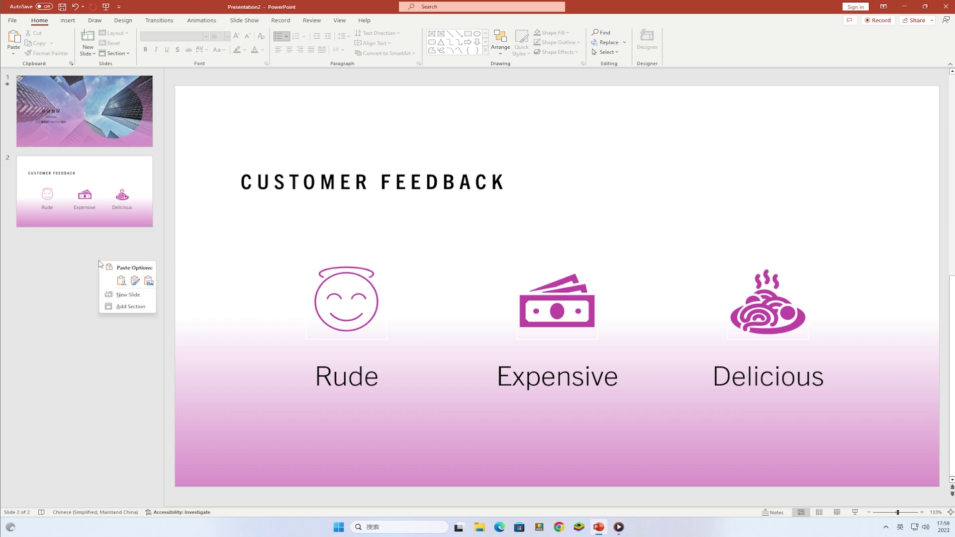
pyautogui.click(128, 296)
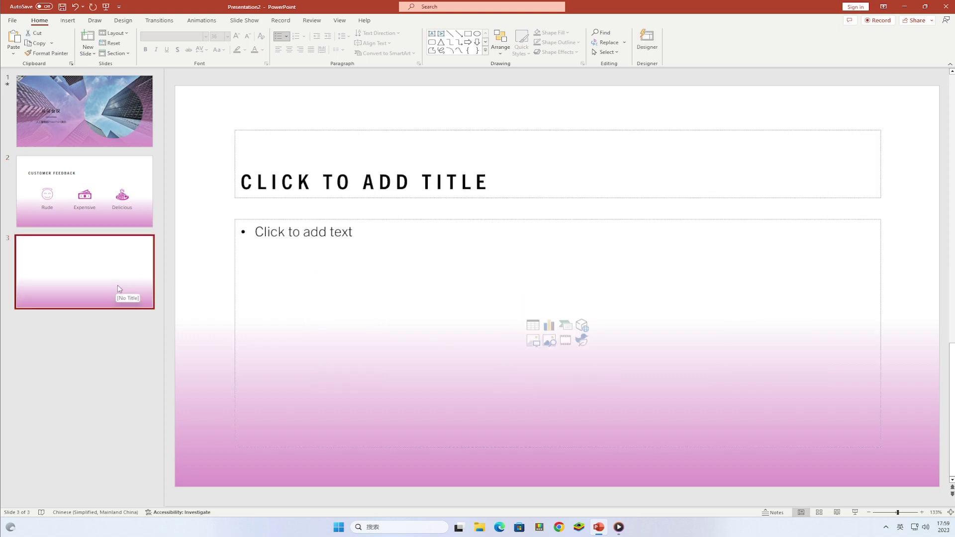
pyautogui.click(499, 187)
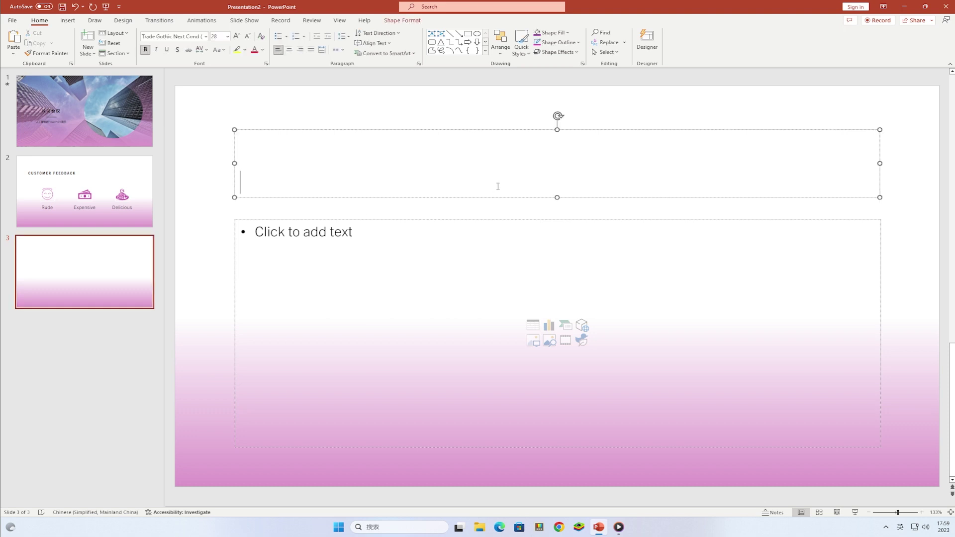
pyautogui.write('NEW COOKIE')
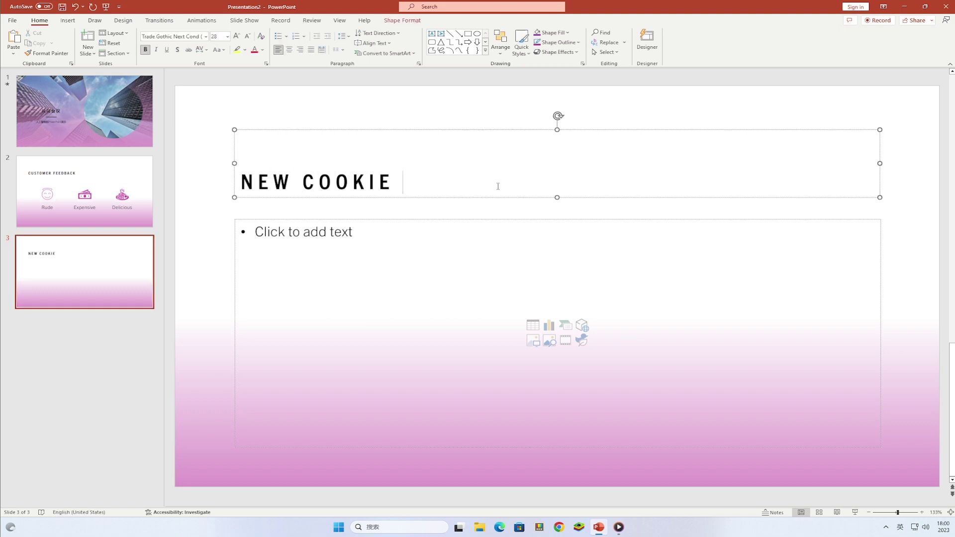
pyautogui.write(' STORES')
# - List March 1: Beijing, April 2: Shanghai and May 3: Shenzhen as bullets
pyautogui.click(434, 263)
pyautogui.write('March 1: Beijing')
pyautogui.press('Return')
pyautogui.write('April 2: Shanghai')
pyautogui.press('Return')
pyautogui.write('May 3: Shenzhen')
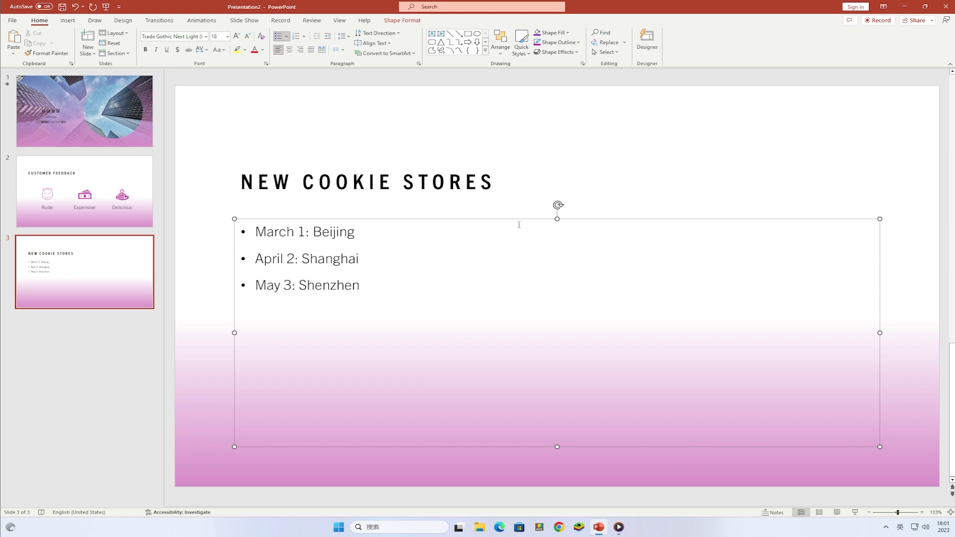
# - Preview Designer timeline ideas for the stores slide, applying the pin-marker arrow timeline
pyautogui.click(648, 42)
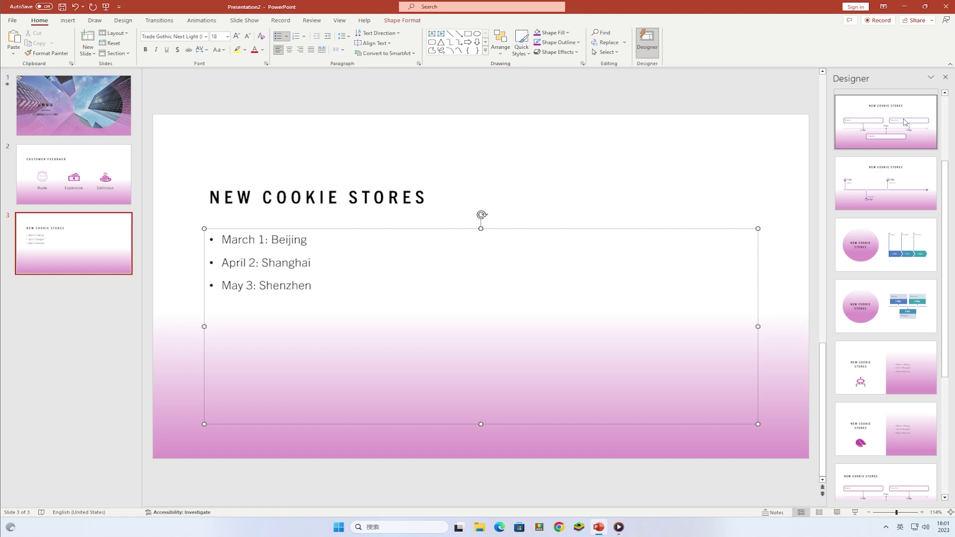
pyautogui.click(909, 257)
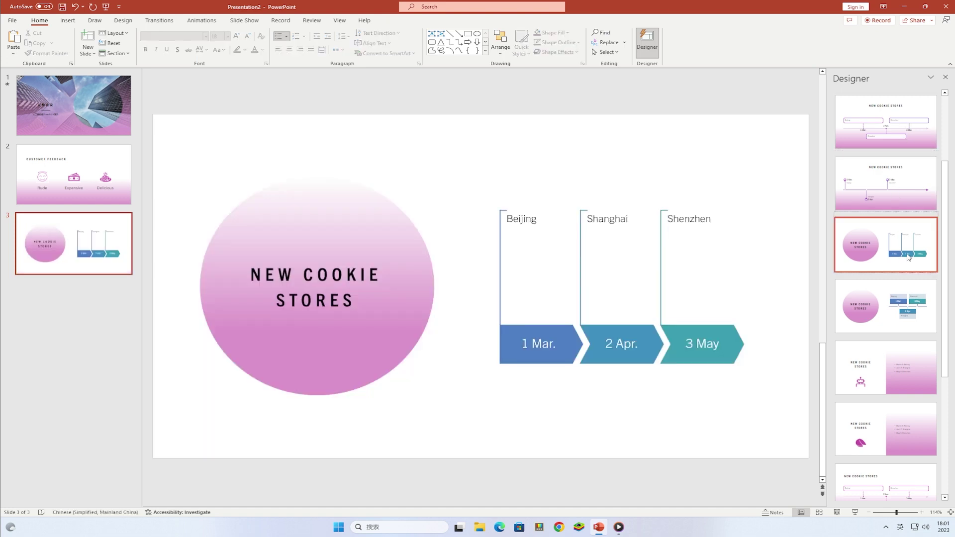
pyautogui.click(914, 360)
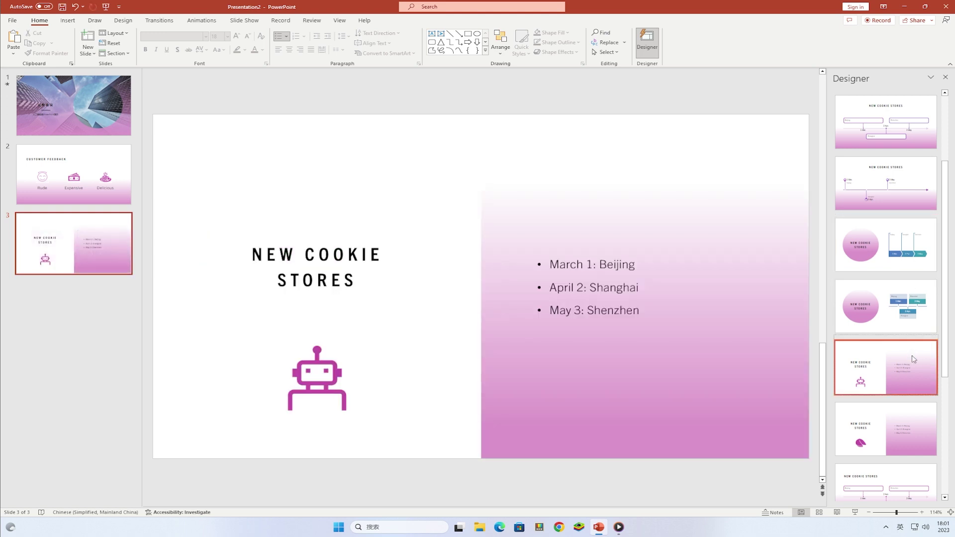
pyautogui.click(897, 295)
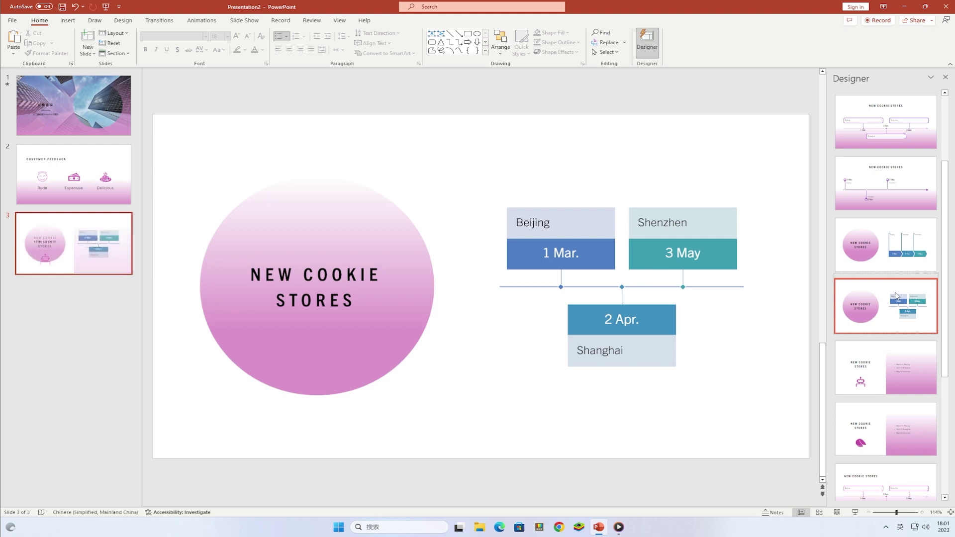
pyautogui.click(895, 173)
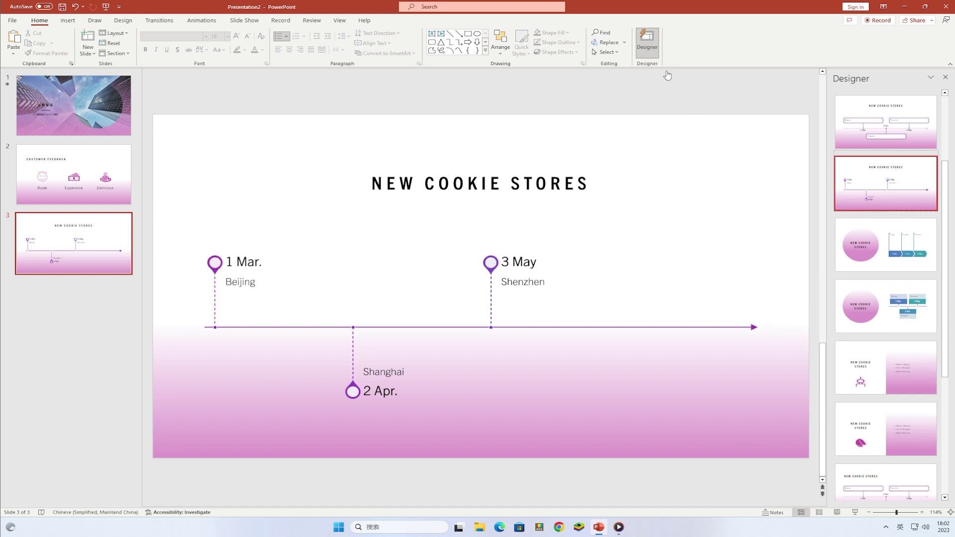
pyautogui.click(653, 49)
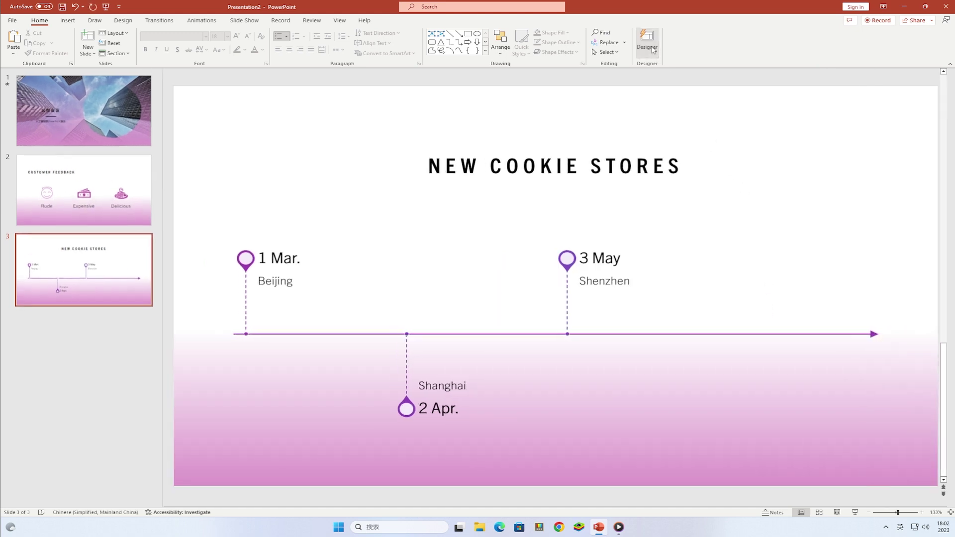
# - Restyle the timeline graphic with Designer, settling on the purple bar timeline
pyautogui.click(796, 373)
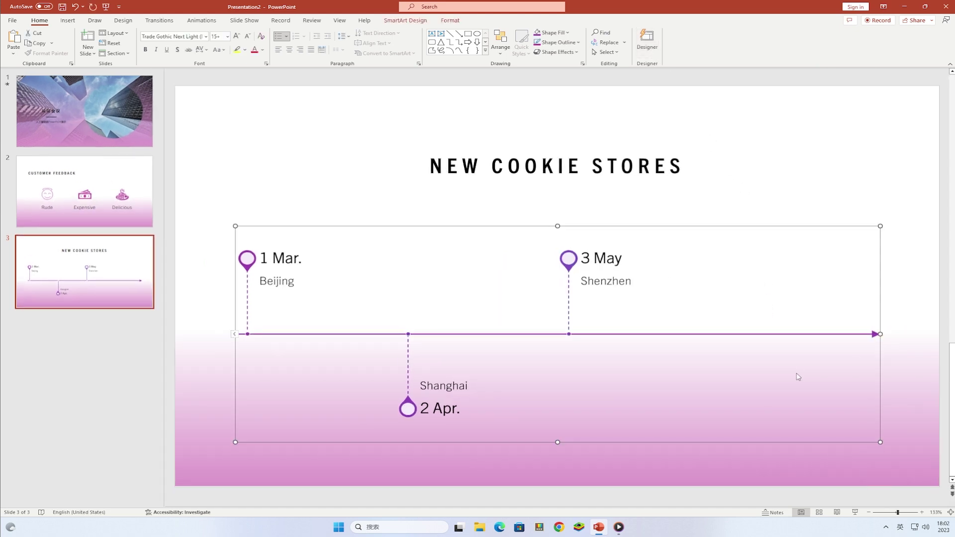
pyautogui.click(652, 42)
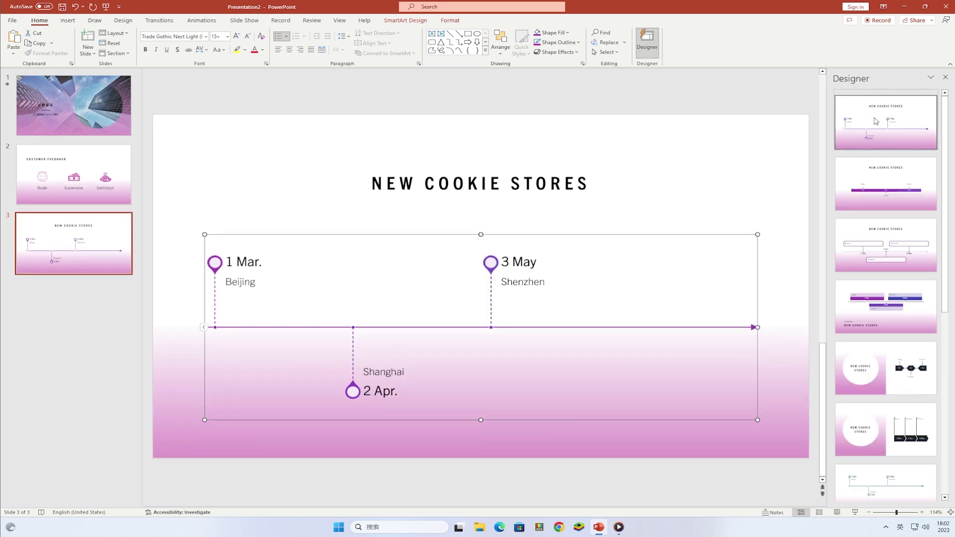
pyautogui.click(905, 195)
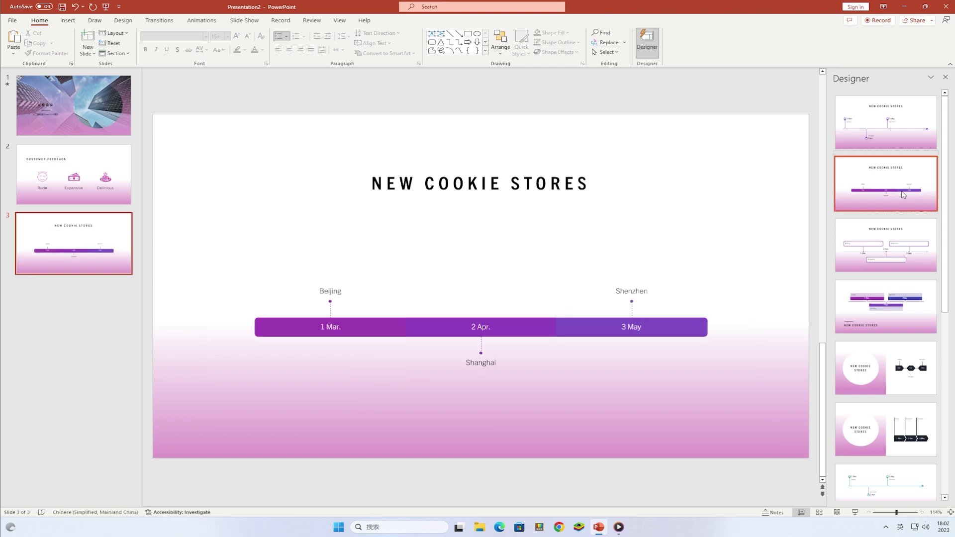
pyautogui.click(908, 306)
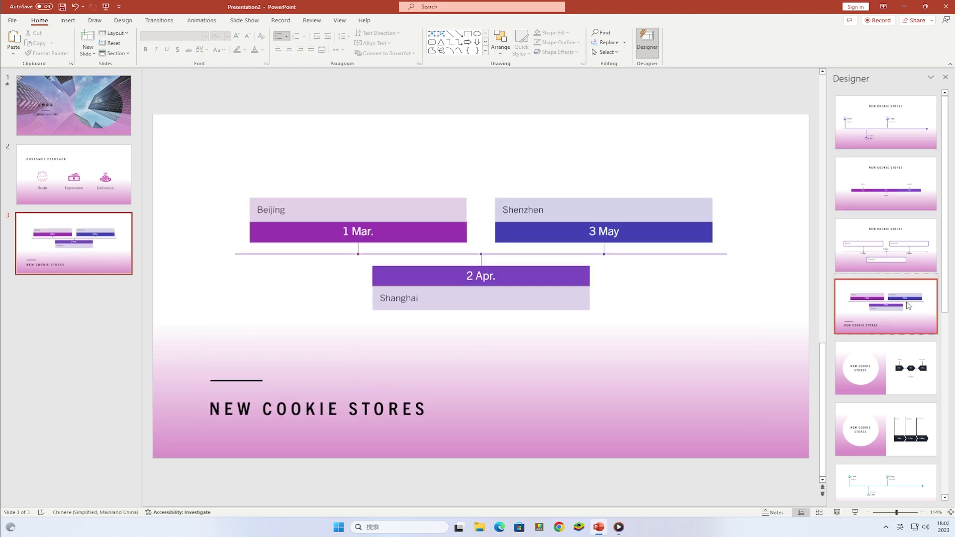
pyautogui.scroll(-1, 907, 339)
pyautogui.scroll(-1, 903, 378)
pyautogui.click(900, 411)
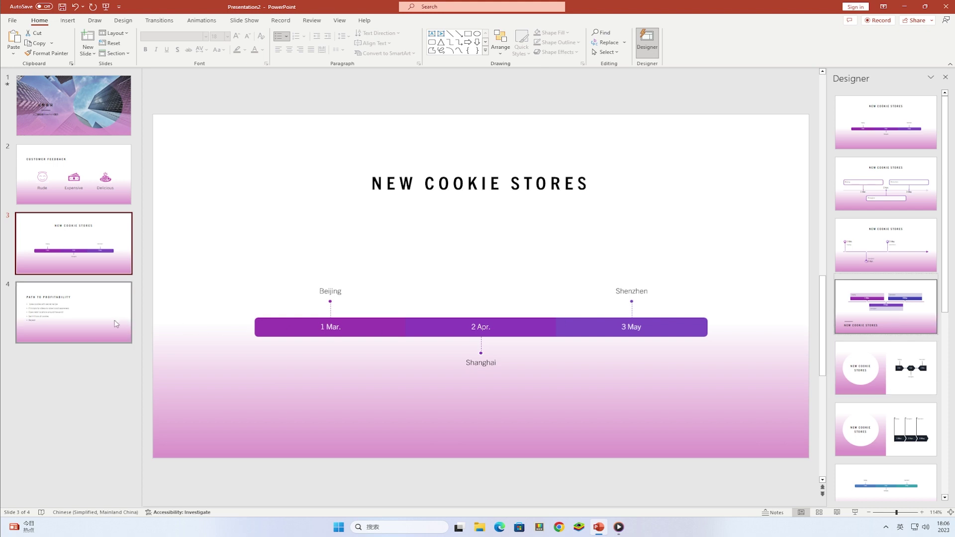
# - On the PATH TO PROFITABILITY slide, apply the Designer icon layout with captions
pyautogui.click(102, 324)
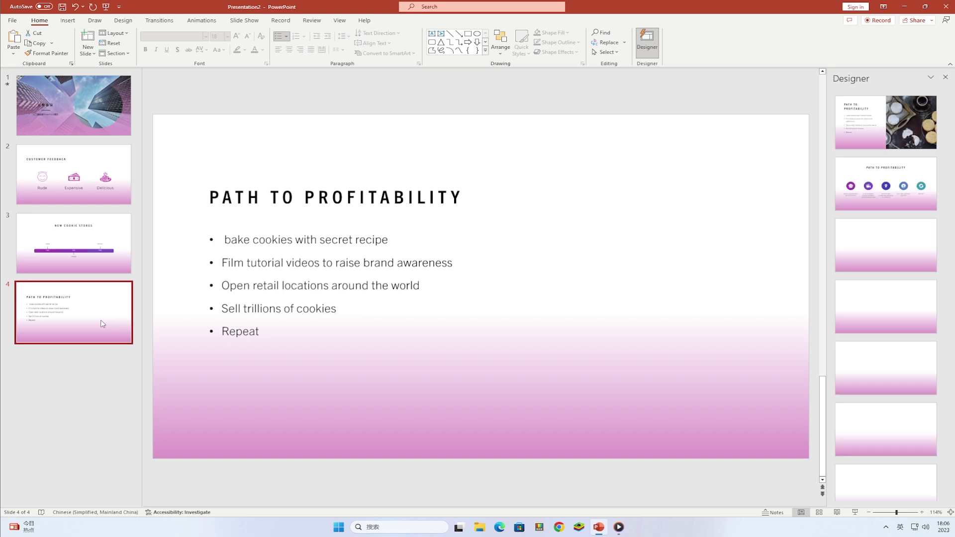
pyautogui.click(897, 193)
pyautogui.click(898, 257)
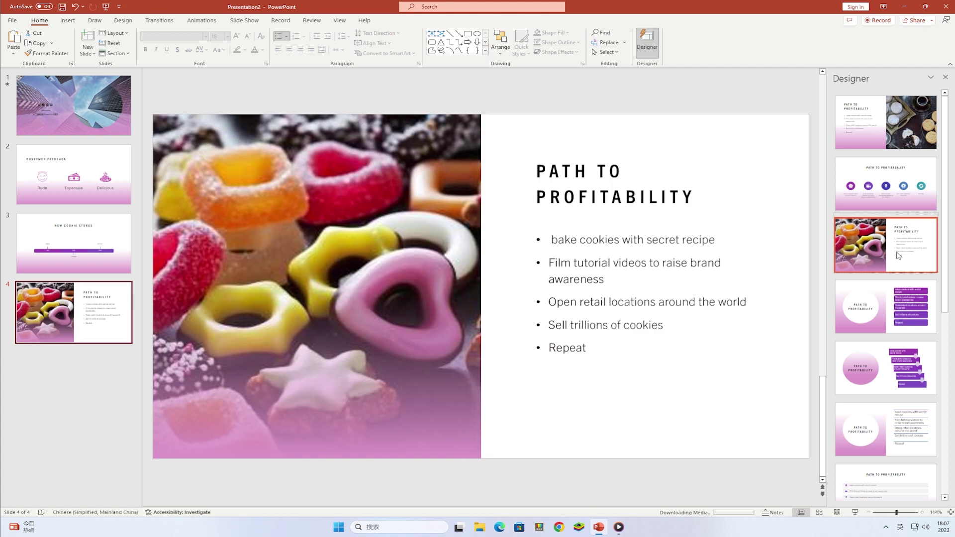
pyautogui.click(895, 310)
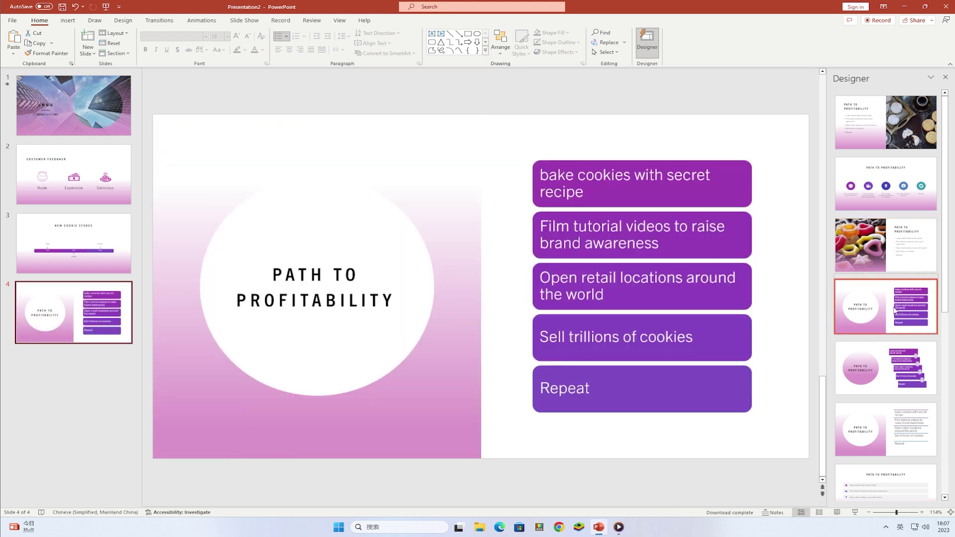
pyautogui.scroll(-2, 894, 309)
pyautogui.scroll(-2, 896, 329)
pyautogui.scroll(-2, 897, 358)
pyautogui.scroll(-1, 899, 393)
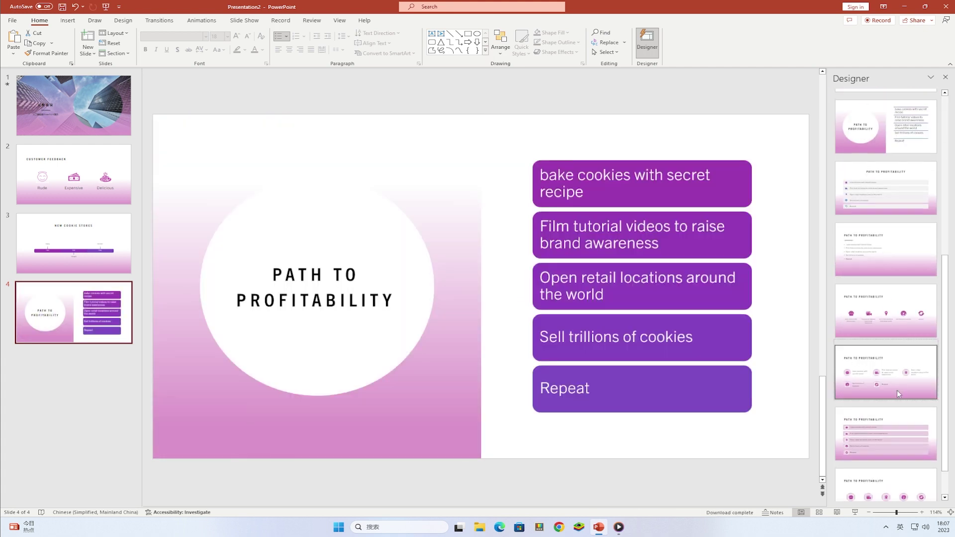
pyautogui.click(897, 391)
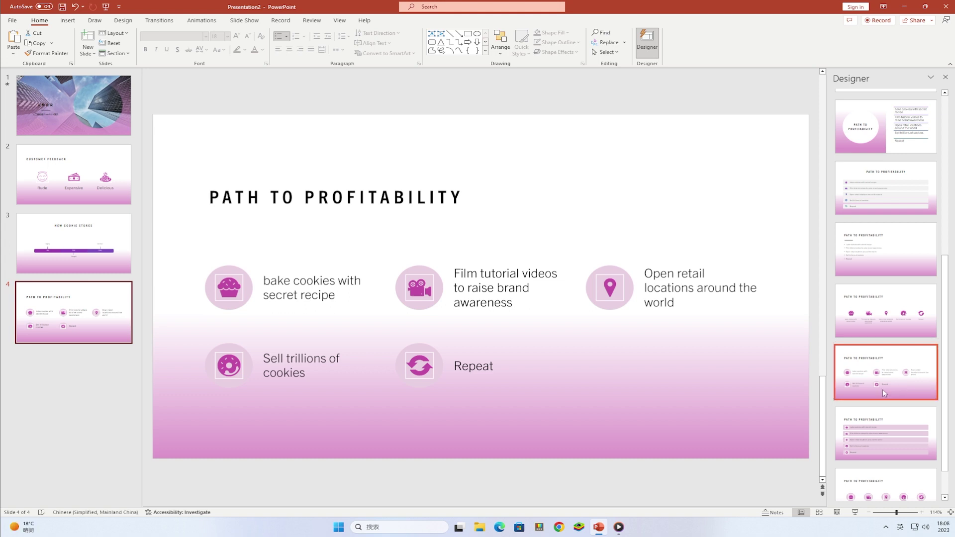
# - Add a fifth slide titled CEO INFORMATION
pyautogui.rightClick(73, 386)
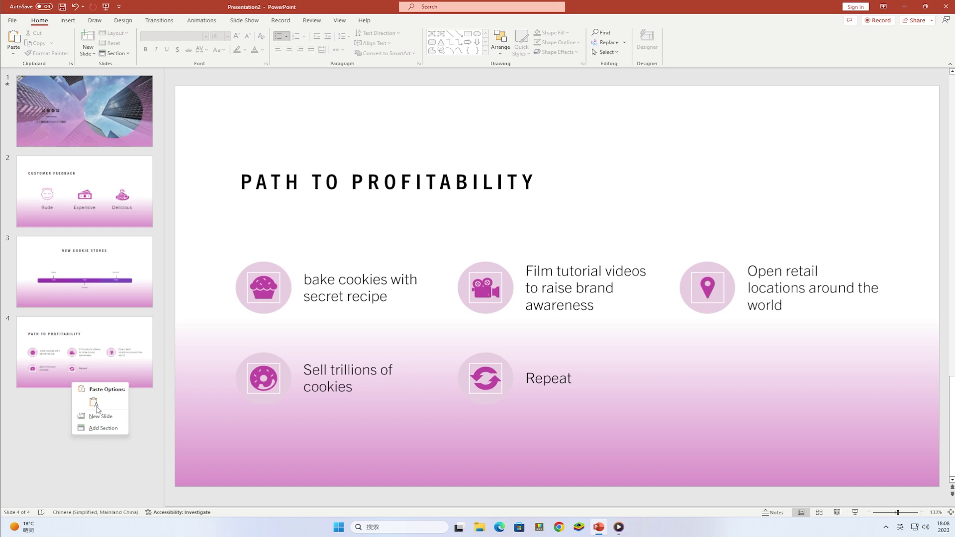
pyautogui.click(100, 417)
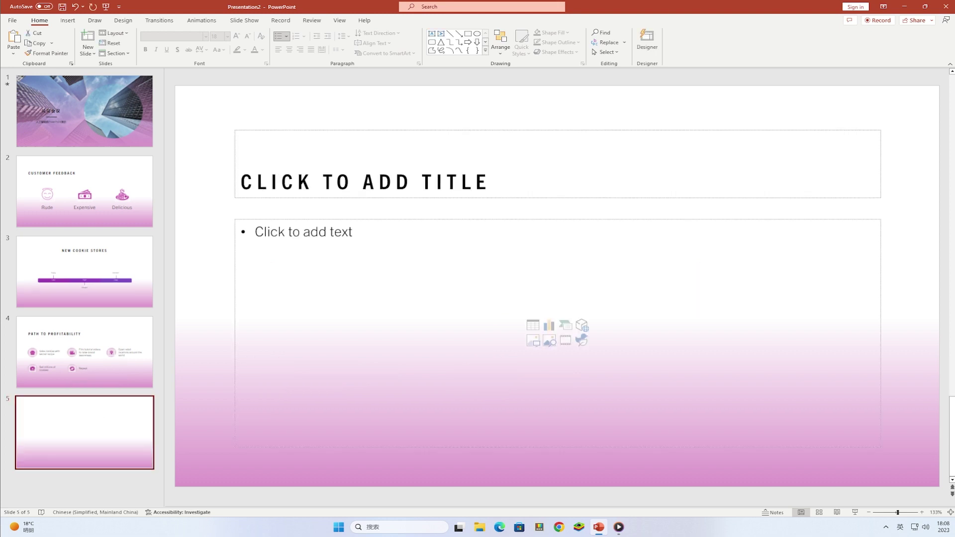
pyautogui.click(446, 186)
pyautogui.write('CEO INFORMATIO')
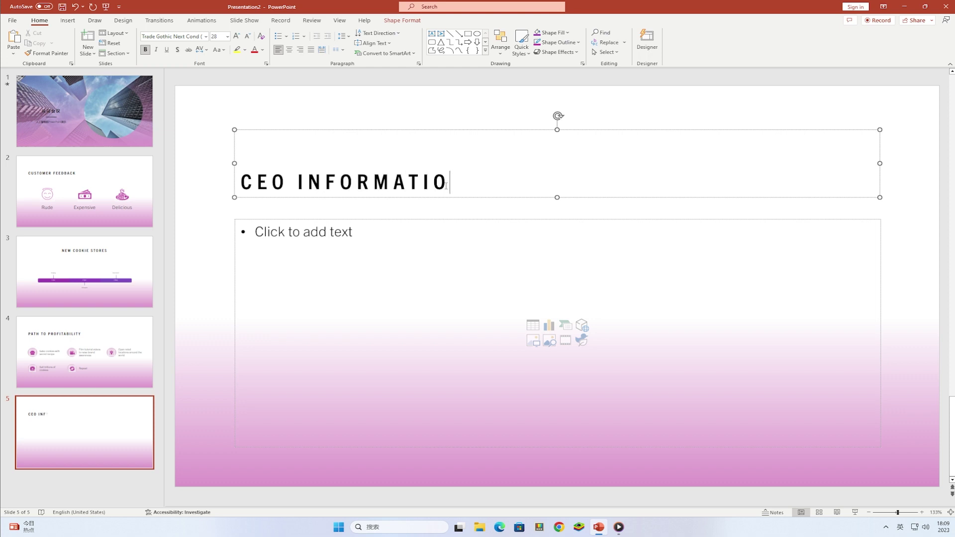
pyautogui.write('N')
# - Delete the empty body placeholder from the CEO INFORMATION slide
pyautogui.click(635, 221)
pyautogui.press('Escape')
pyautogui.press('Delete')
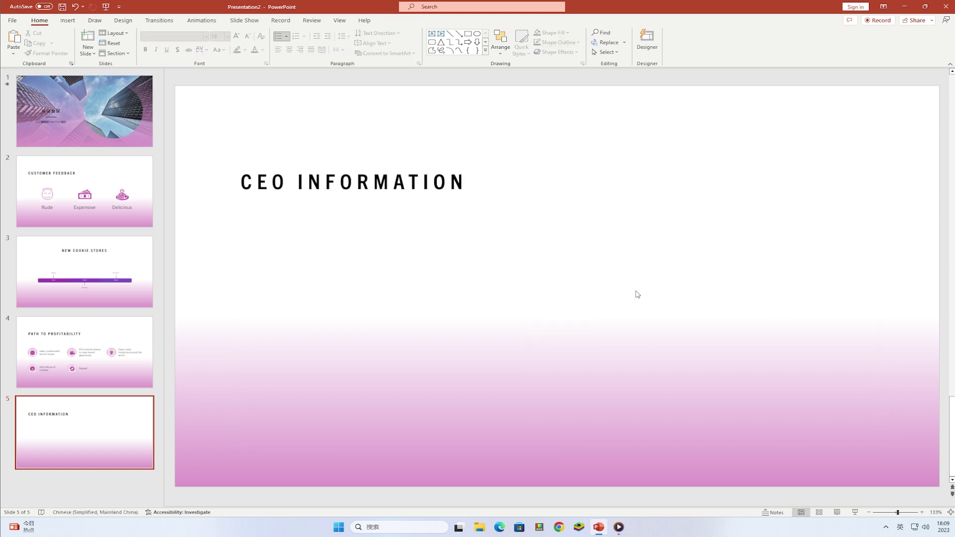
pyautogui.click(68, 21)
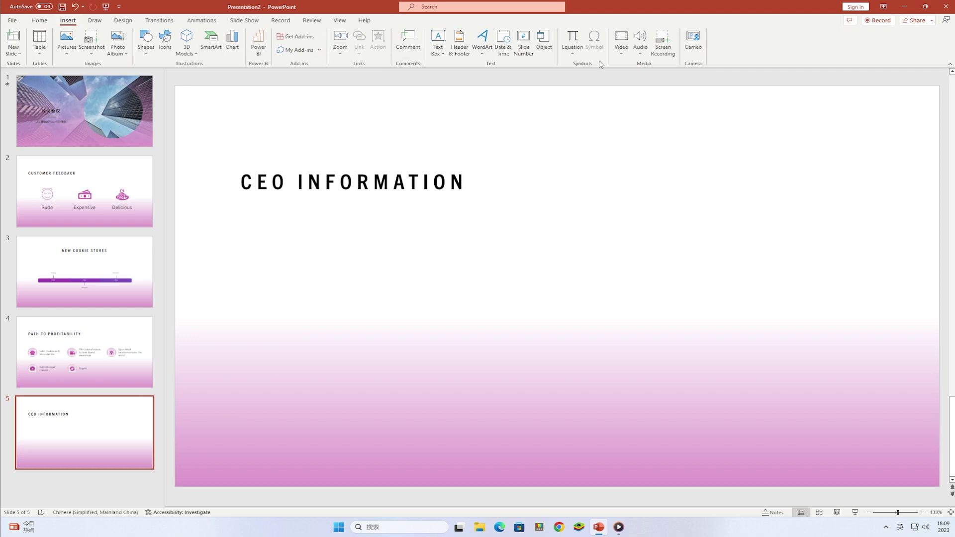
# - Insert a Cameo camera feed and apply the circle-title layout with the camera on the right
pyautogui.click(700, 39)
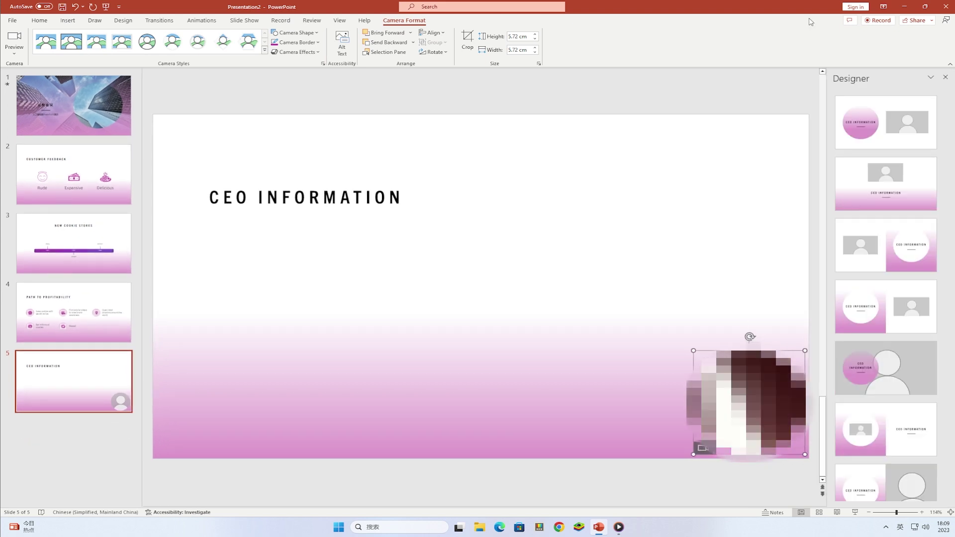
pyautogui.click(890, 125)
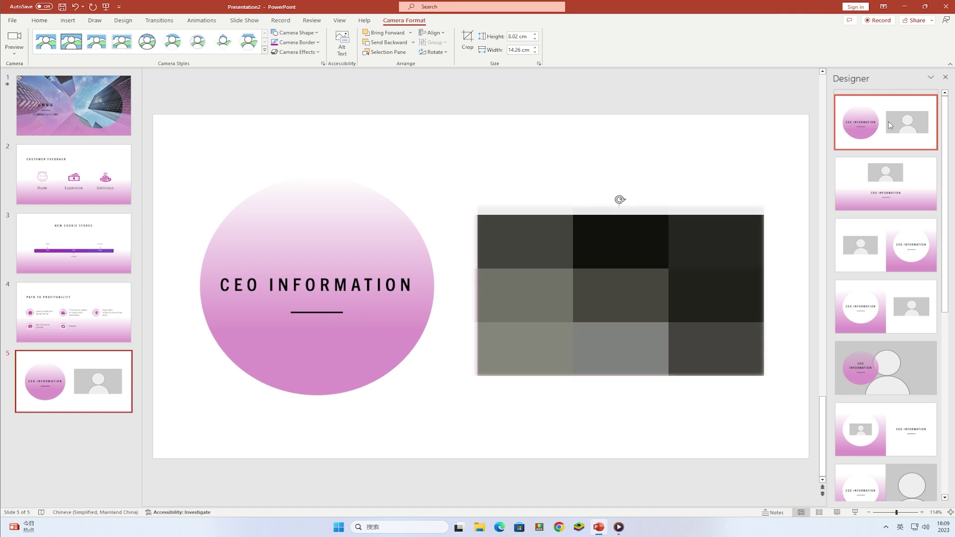
pyautogui.click(888, 194)
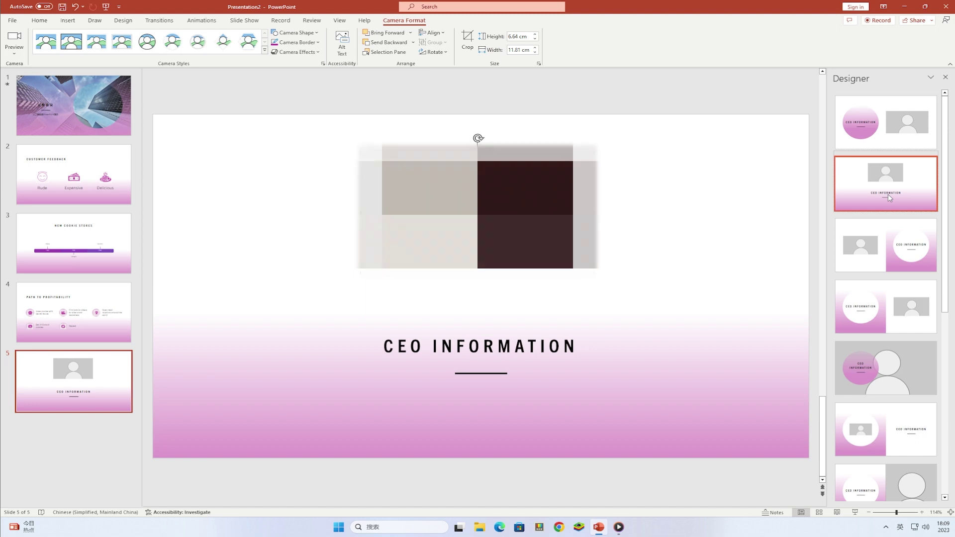
pyautogui.click(897, 297)
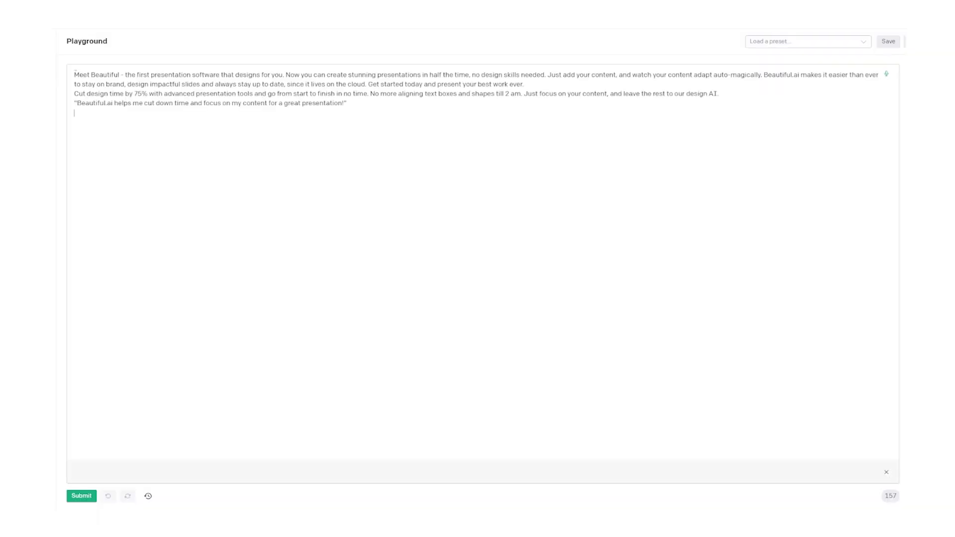
# - In Playground, add a Chinese prompt requesting the text's three key points and submit it
pyautogui.press('Return')
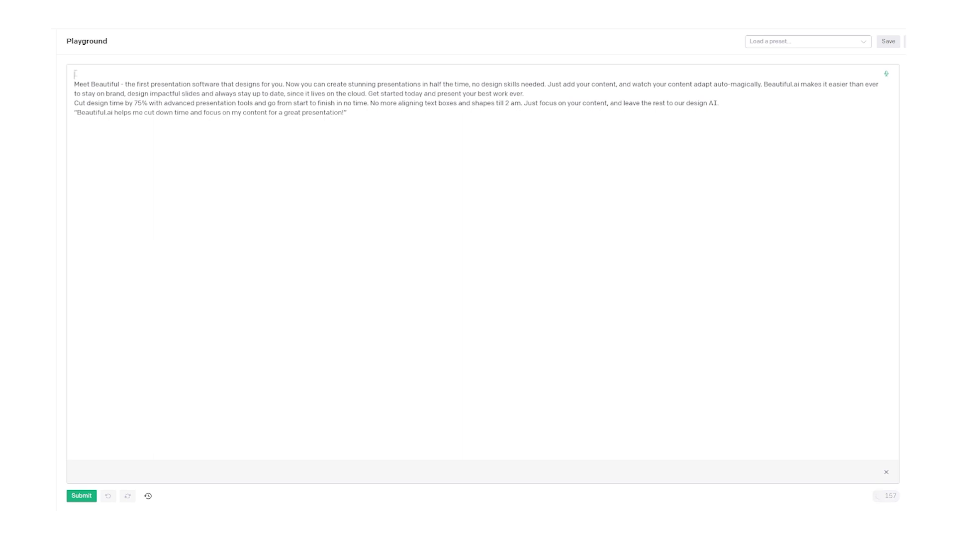
pyautogui.write('总结')
pyautogui.write('下d面')
pyautogui.write('td')
pyautogui.write('短文')
pyautogui.write('的三w个')
pyautogui.write('要点')
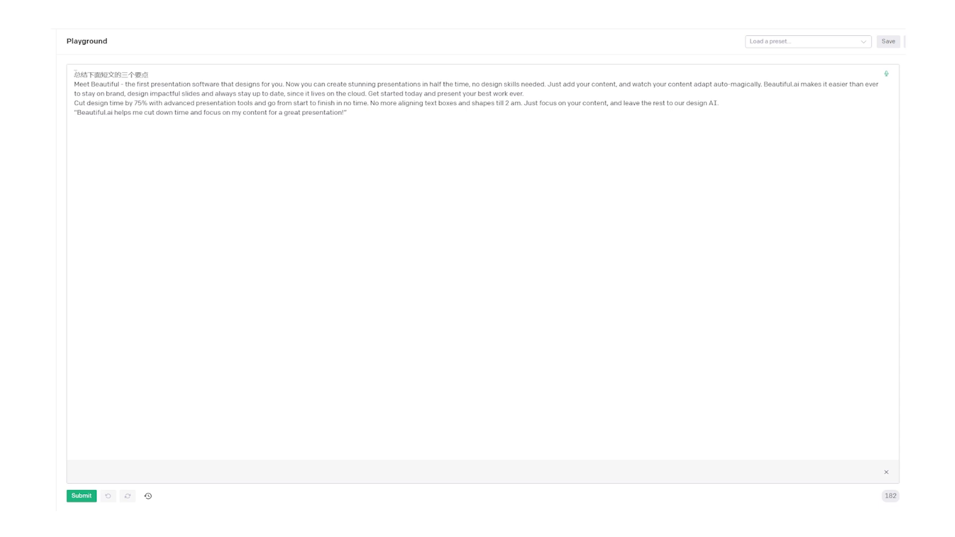
pyautogui.click(89, 501)
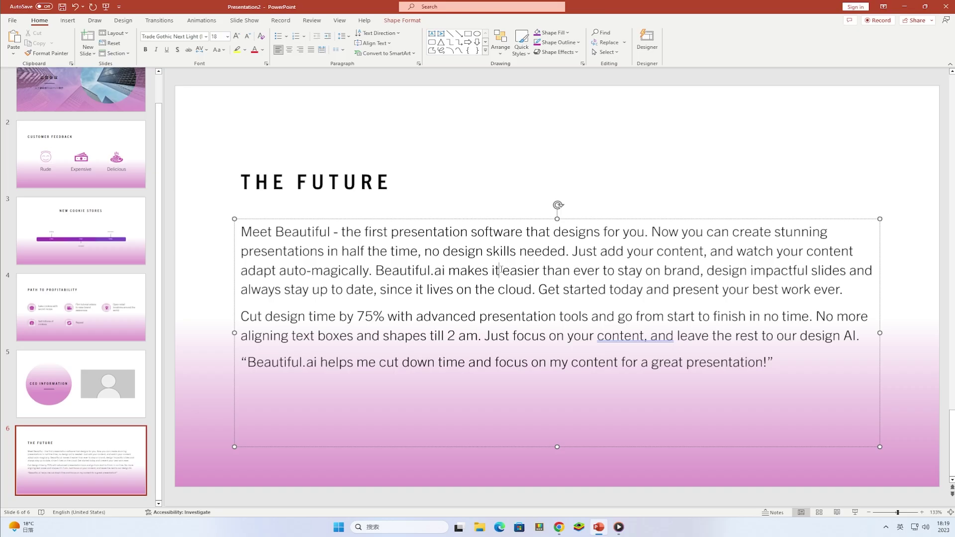
# - Replace THE FUTURE's three long paragraphs with the pasted three-point summary and request design ideas
pyautogui.hotkey('ctrl', 'a')
pyautogui.press('Delete')
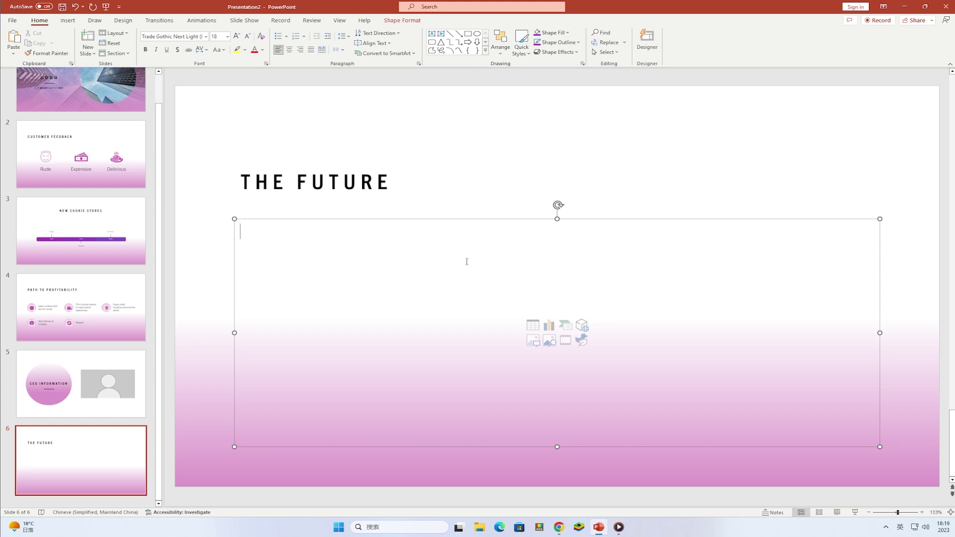
pyautogui.click(11, 55)
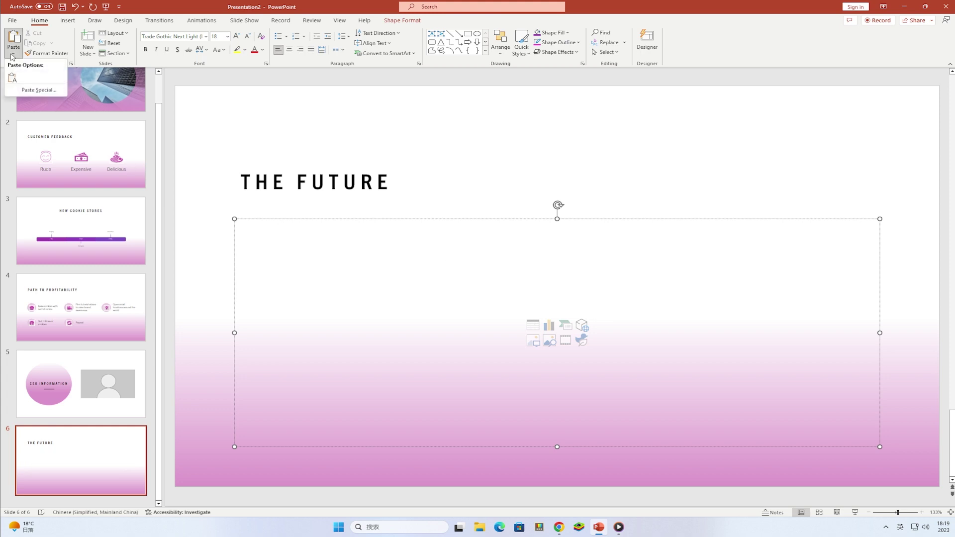
pyautogui.click(12, 78)
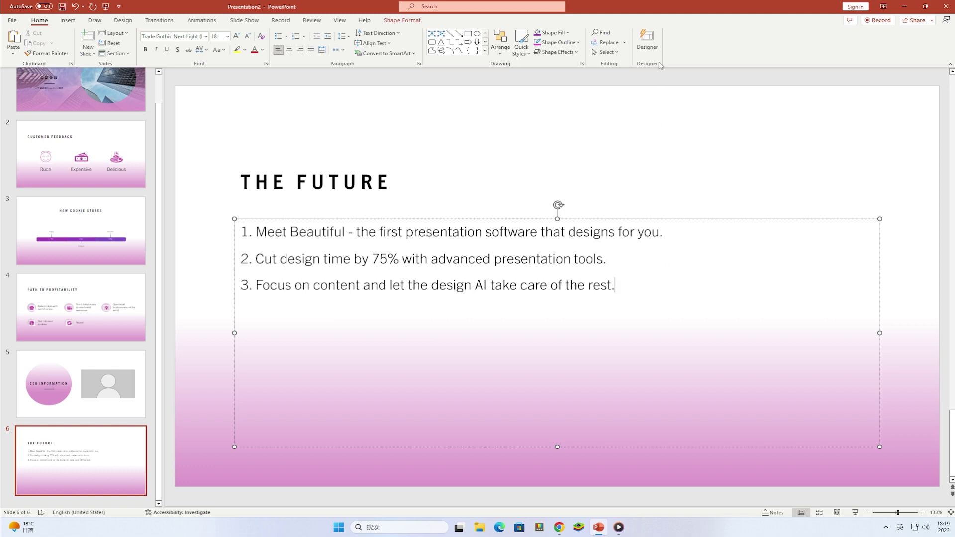
pyautogui.click(653, 44)
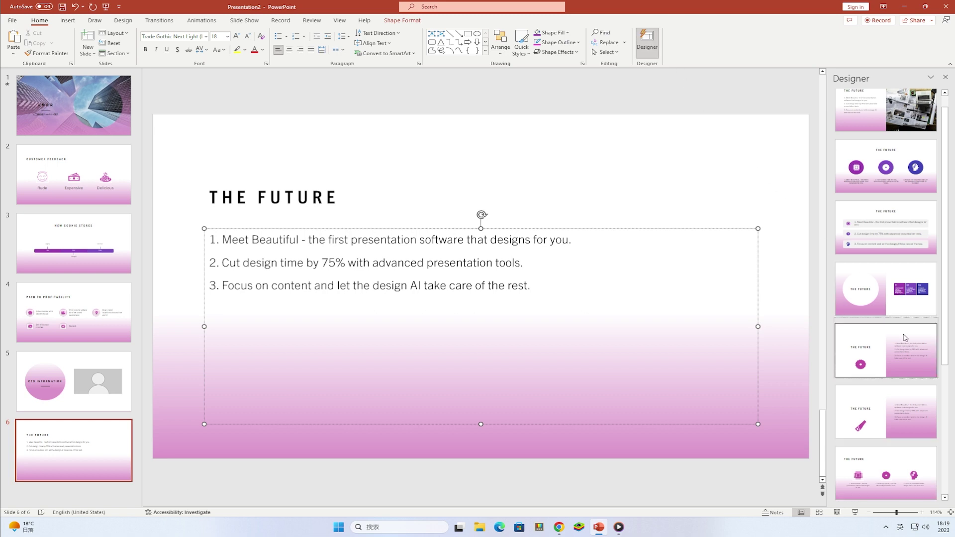
# - Preview Designer layouts for THE FUTURE: icon circles, magenta icons, split layouts, pale circles
pyautogui.click(895, 187)
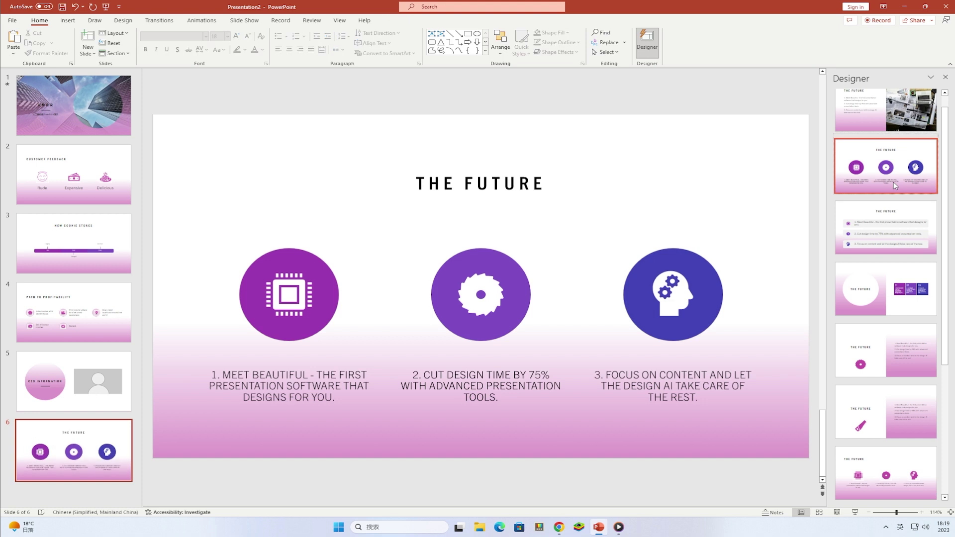
pyautogui.scroll(-1, 896, 186)
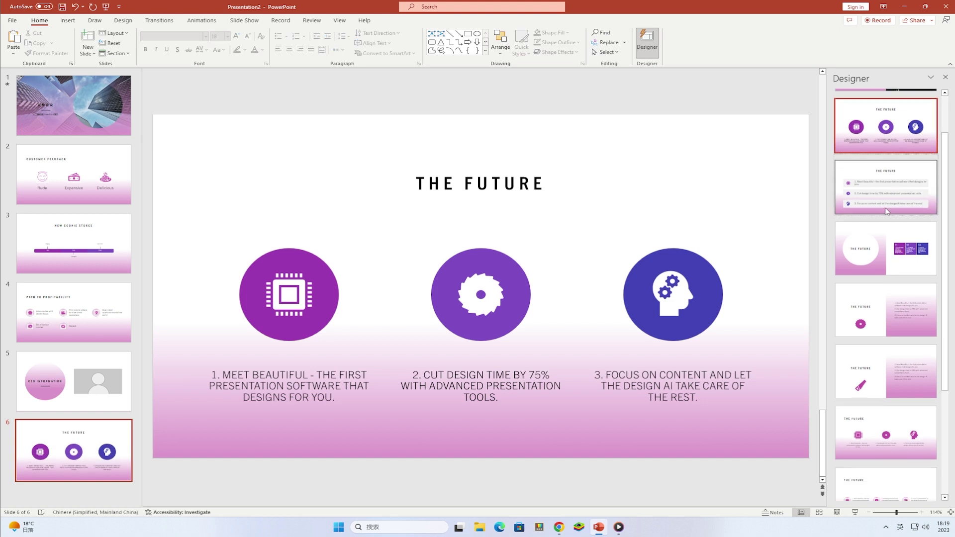
pyautogui.click(881, 436)
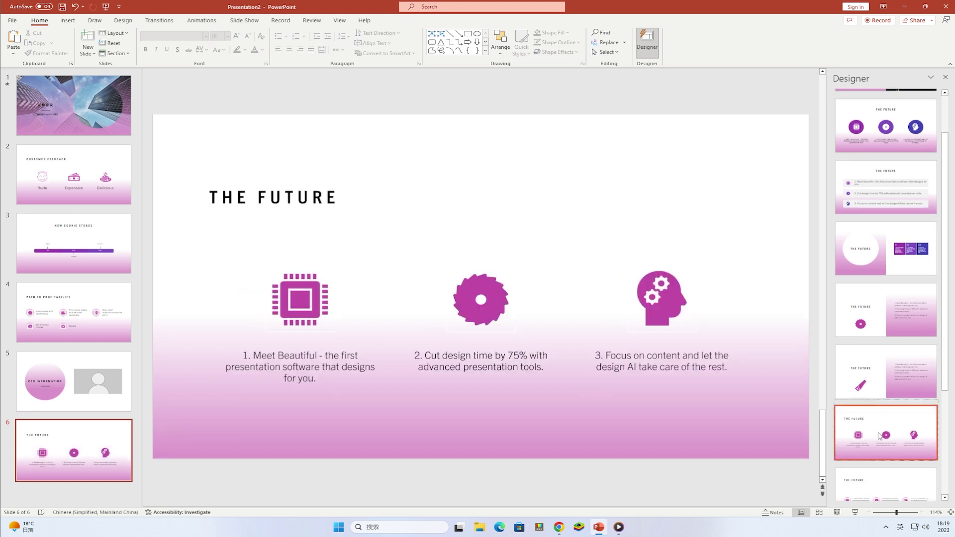
pyautogui.click(893, 378)
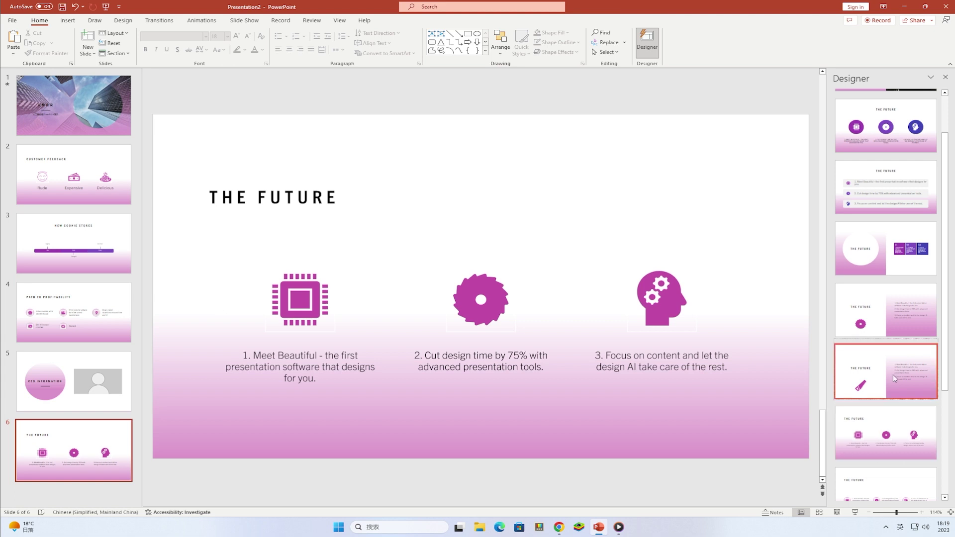
pyautogui.click(903, 315)
pyautogui.scroll(-3, 903, 315)
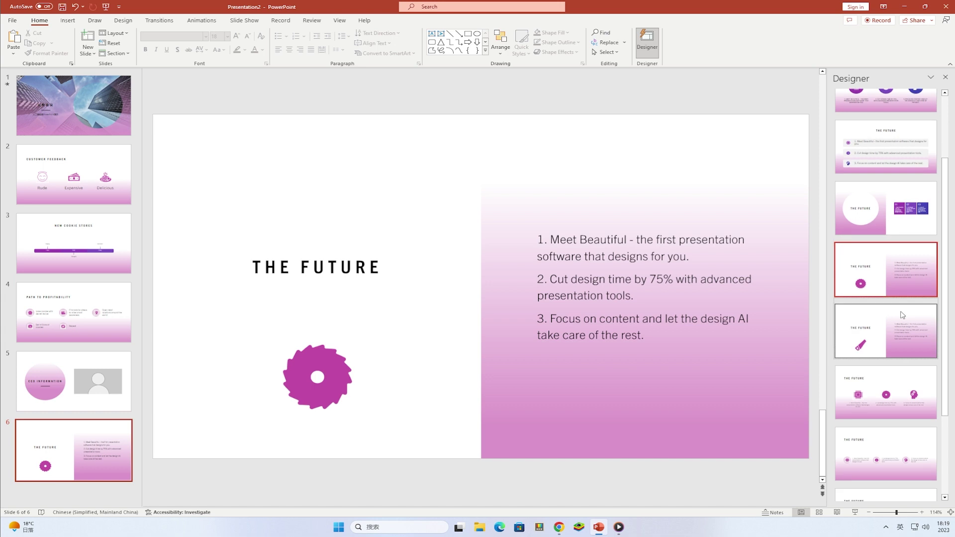
pyautogui.scroll(-1, 902, 315)
pyautogui.scroll(-1, 903, 315)
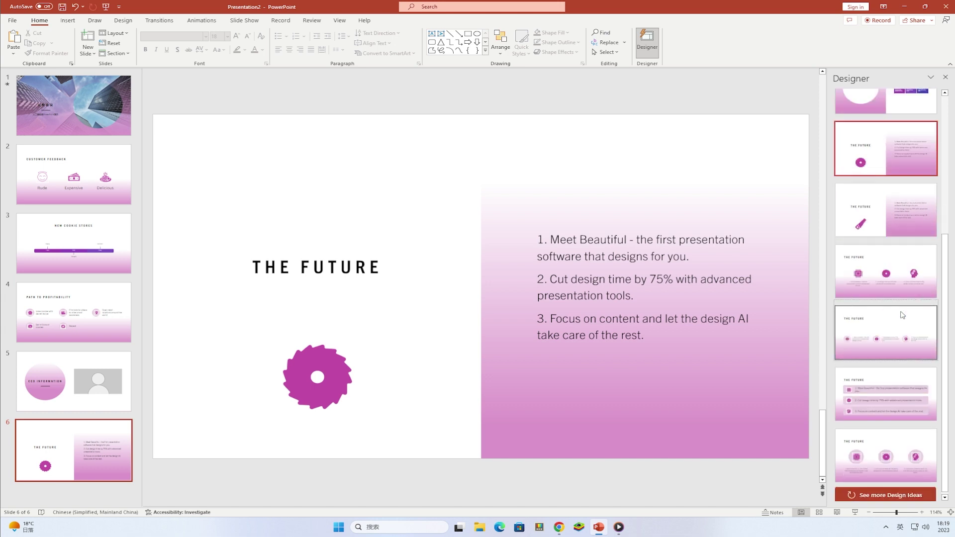
pyautogui.click(884, 448)
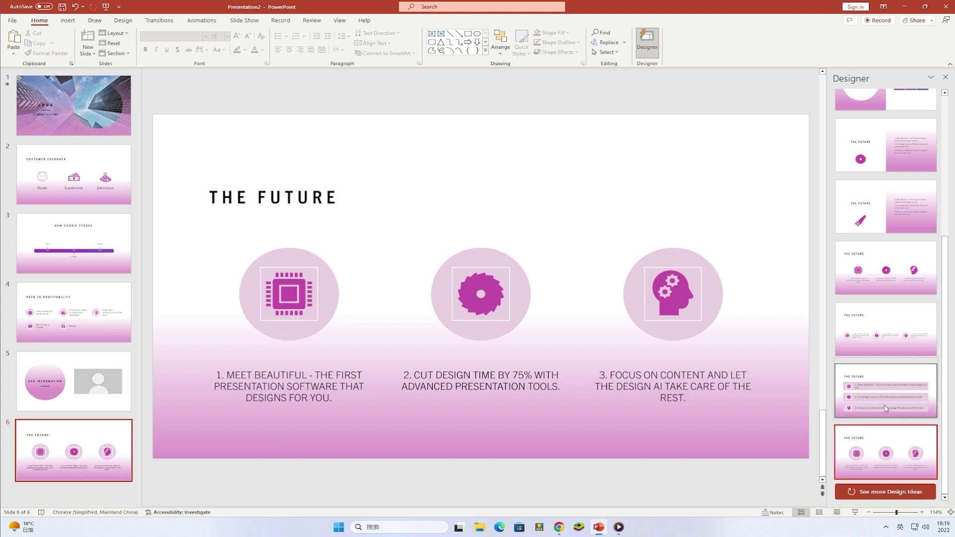
# - Apply the pink circle-title layout with three purple icon circles from the extra design ideas
pyautogui.click(889, 492)
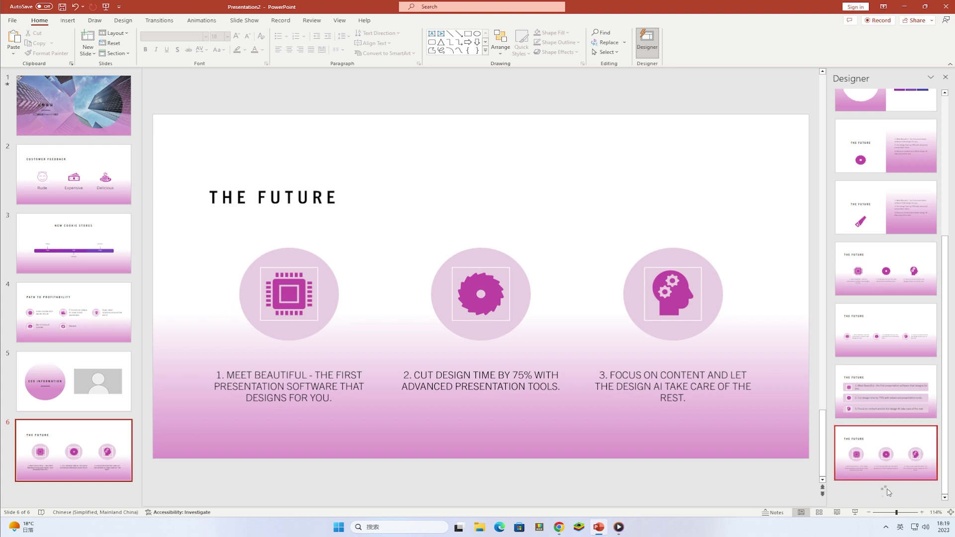
pyautogui.scroll(-2, 896, 447)
pyautogui.scroll(-1, 895, 443)
pyautogui.click(902, 368)
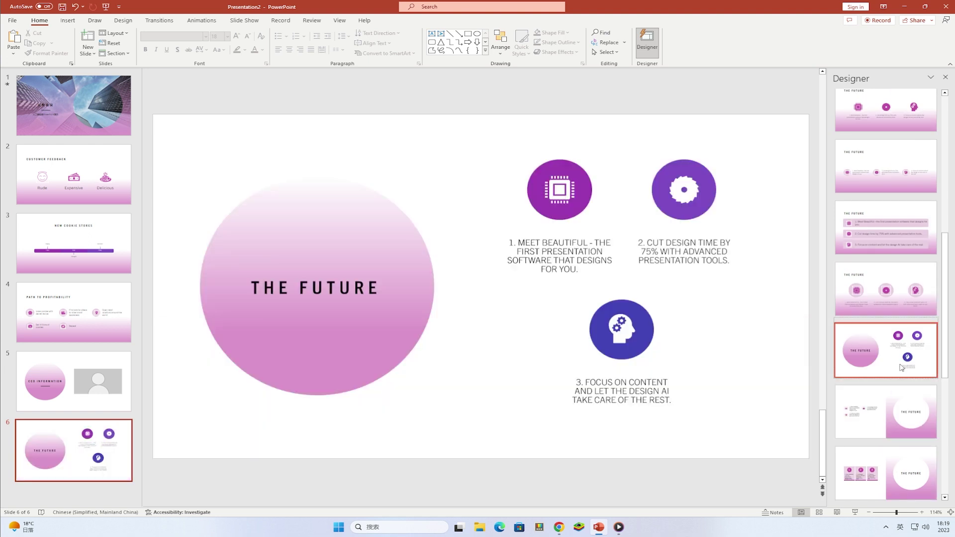